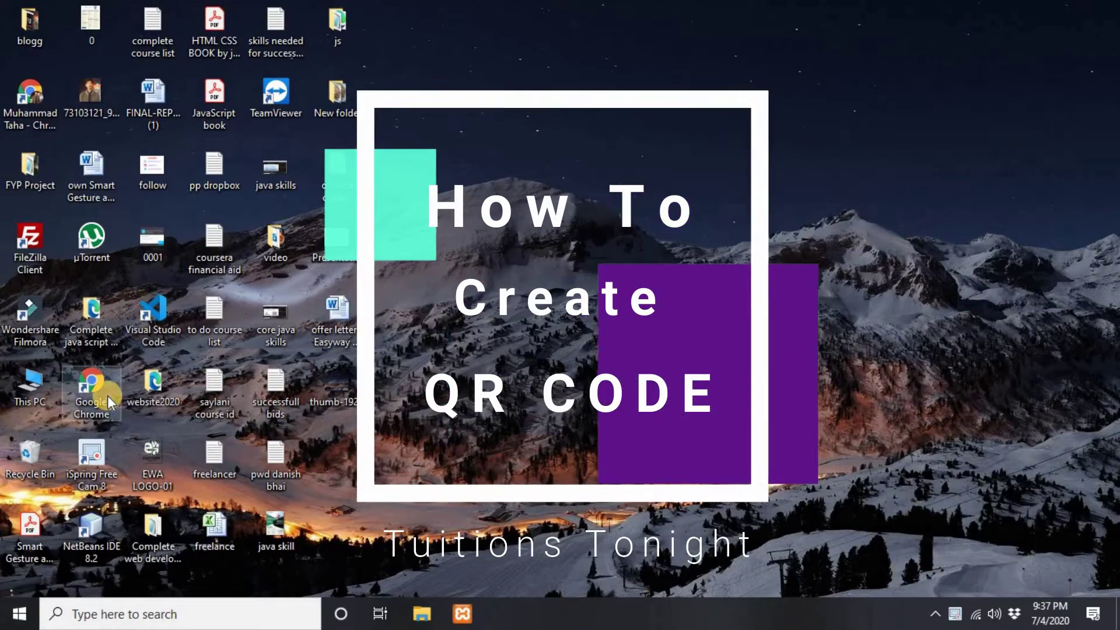
# - Launch Google Chrome from its desktop shortcut
pyautogui.doubleClick(107, 396)
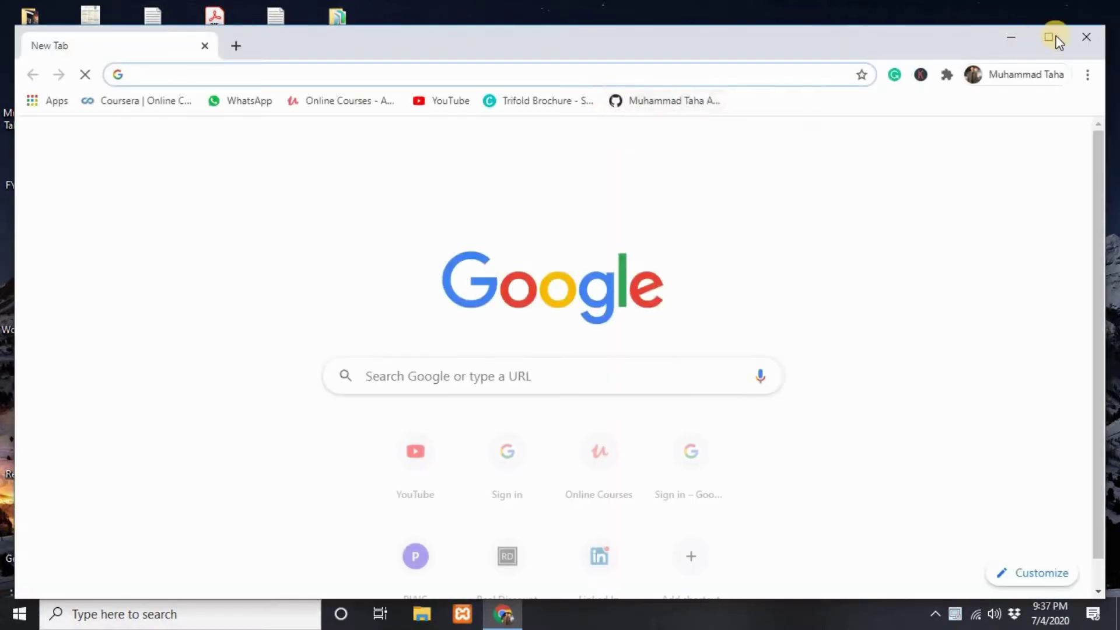
# - Maximize Chrome and run a Google search for 'qr code monkey'
pyautogui.click(1048, 36)
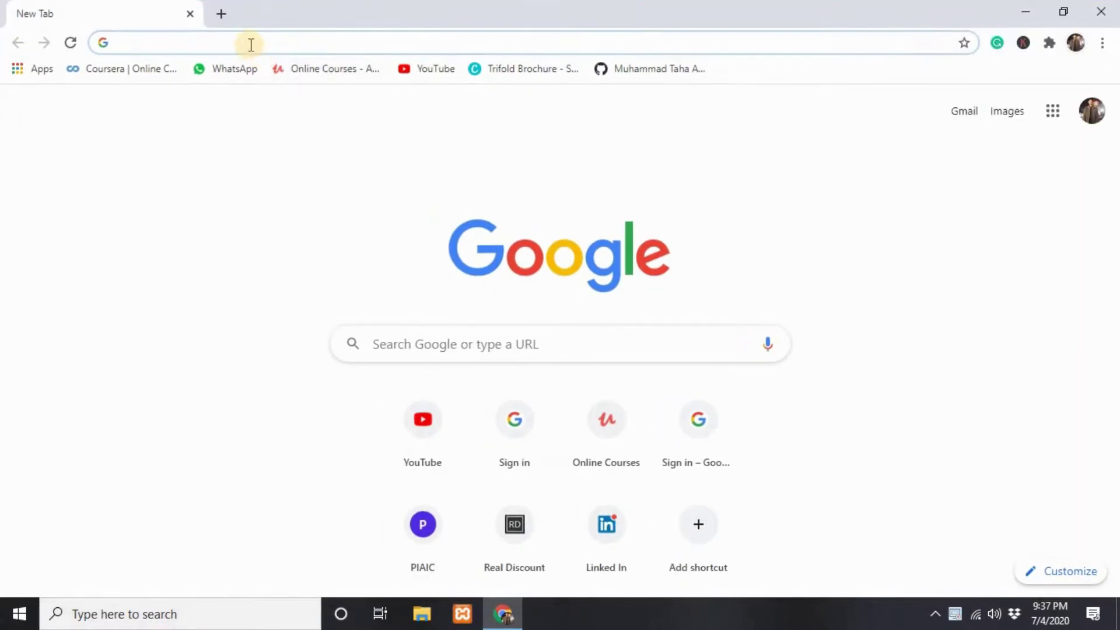
pyautogui.write('Q')
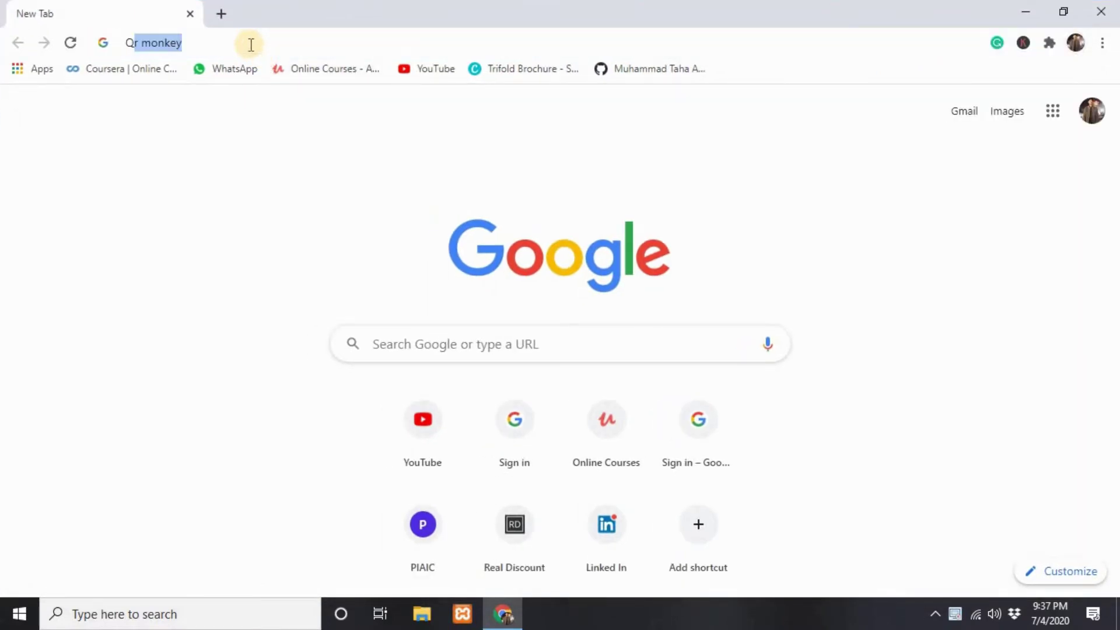
pyautogui.write('r')
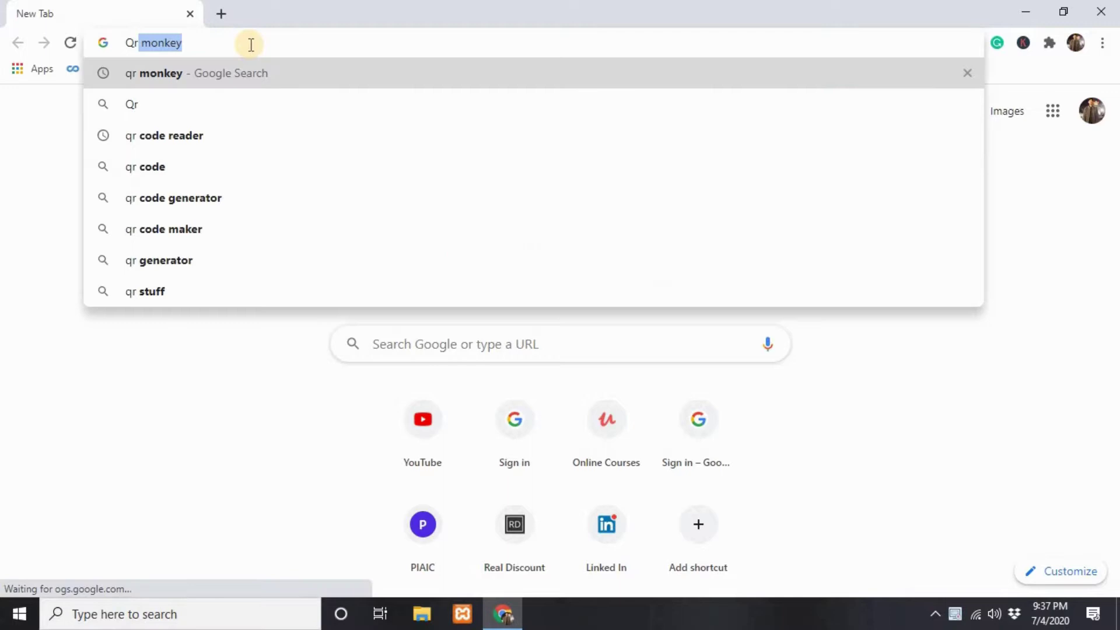
pyautogui.write(' c')
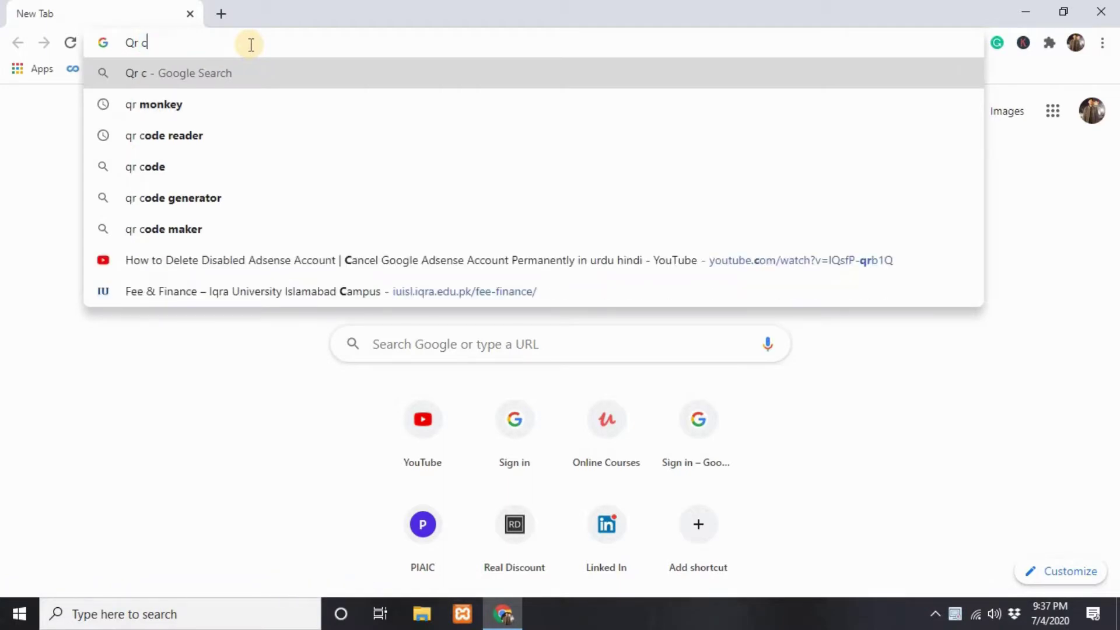
pyautogui.write('ode m')
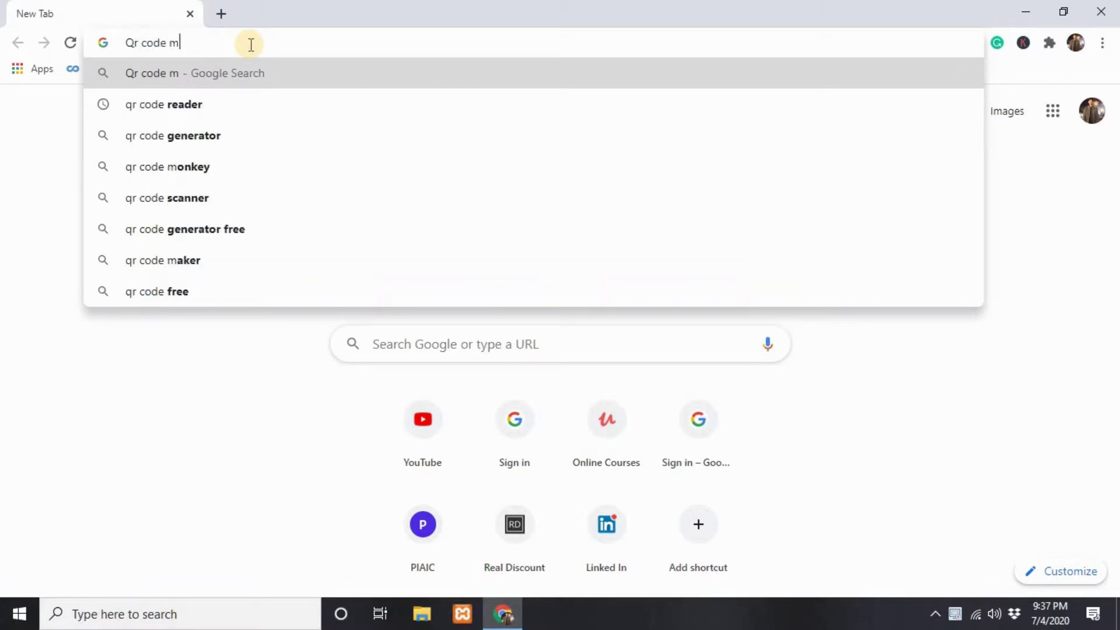
pyautogui.write('oke')
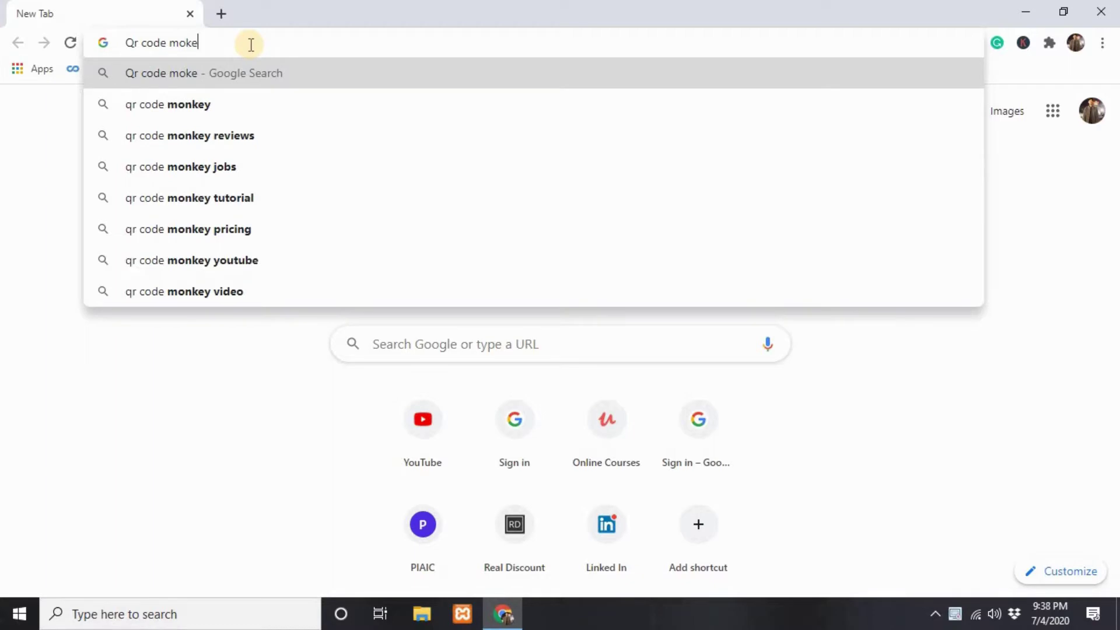
pyautogui.write('n')
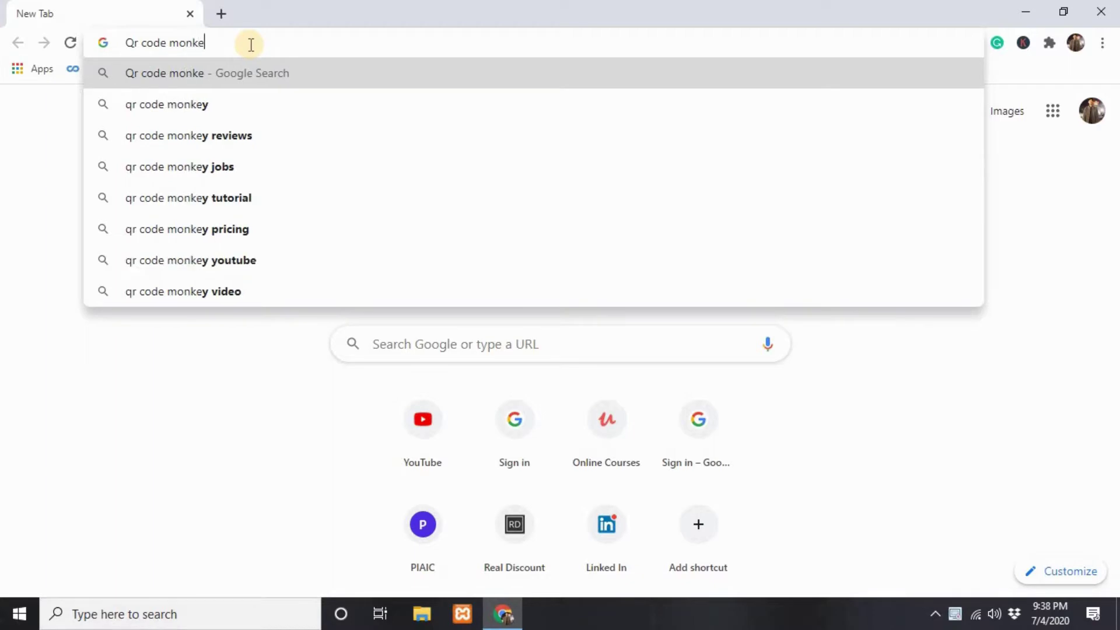
pyautogui.write('y')
pyautogui.press('Return')
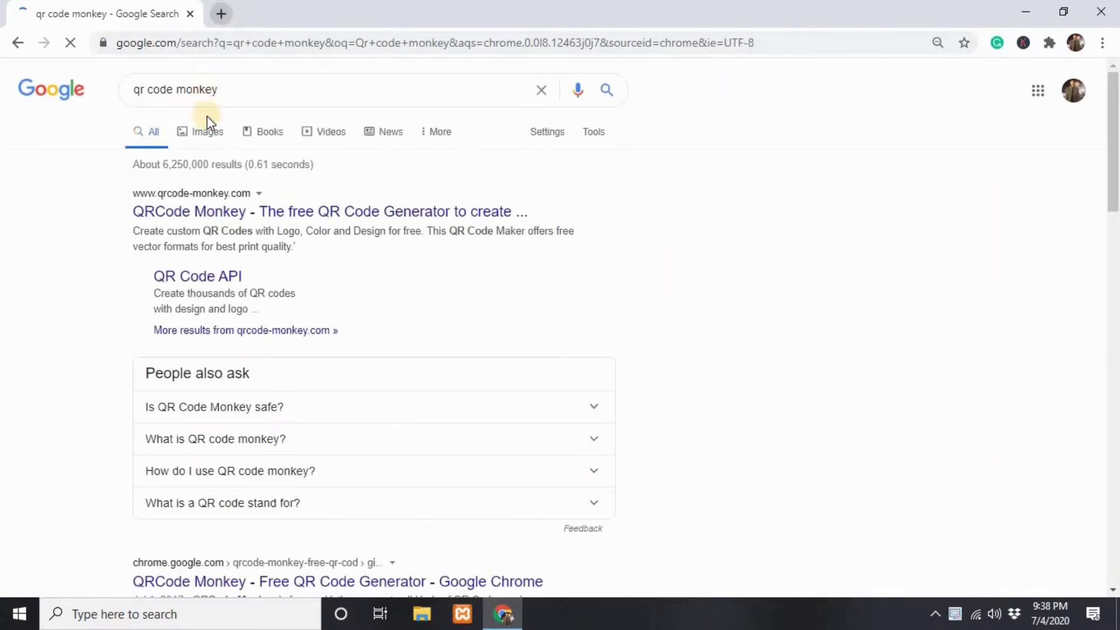
# - Open the QRCode Monkey site from the results and select the default URL text
pyautogui.click(251, 213)
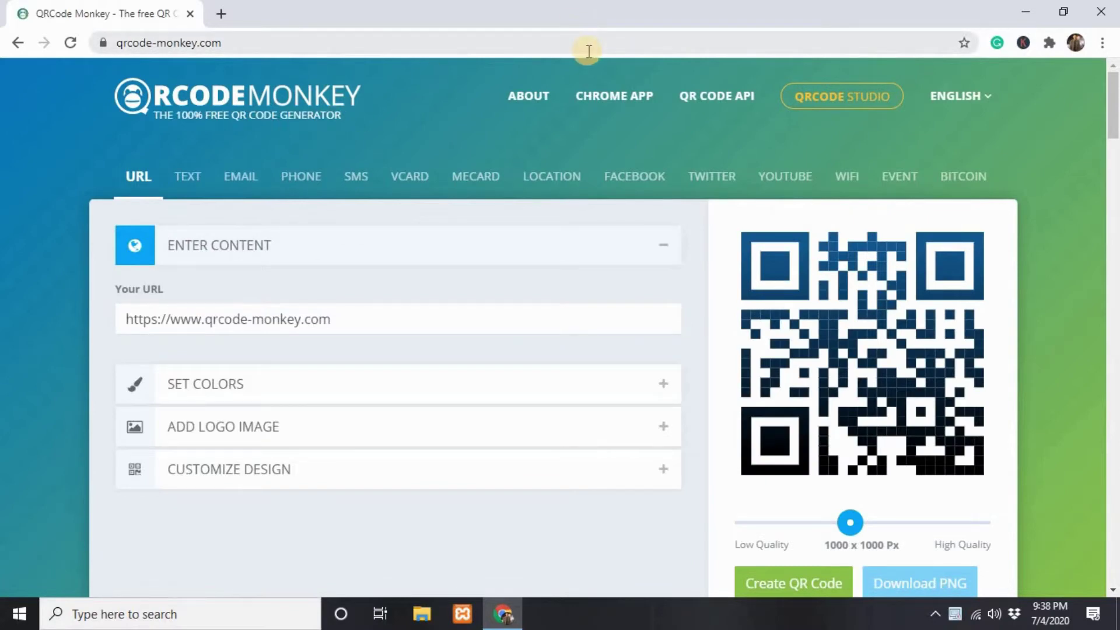
pyautogui.click(233, 319)
pyautogui.moveTo(341, 321); pyautogui.dragTo(128, 320)
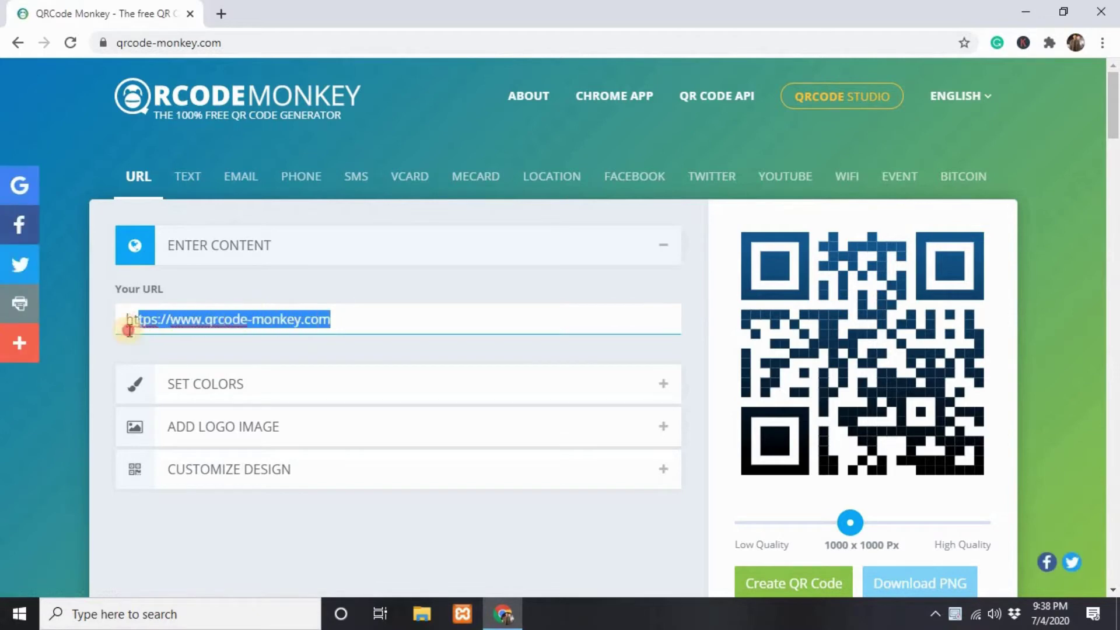
pyautogui.click(245, 349)
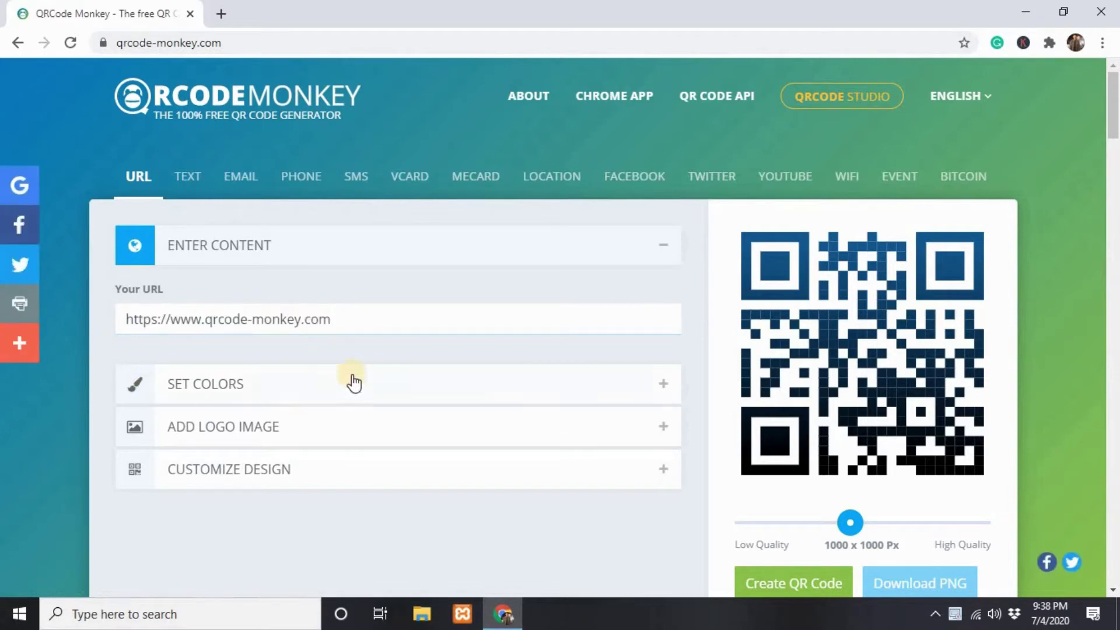
# - Try foreground colours in Set Colors, leaving it near-black #0C0101
pyautogui.click(663, 388)
pyautogui.scroll(-1, 622, 382)
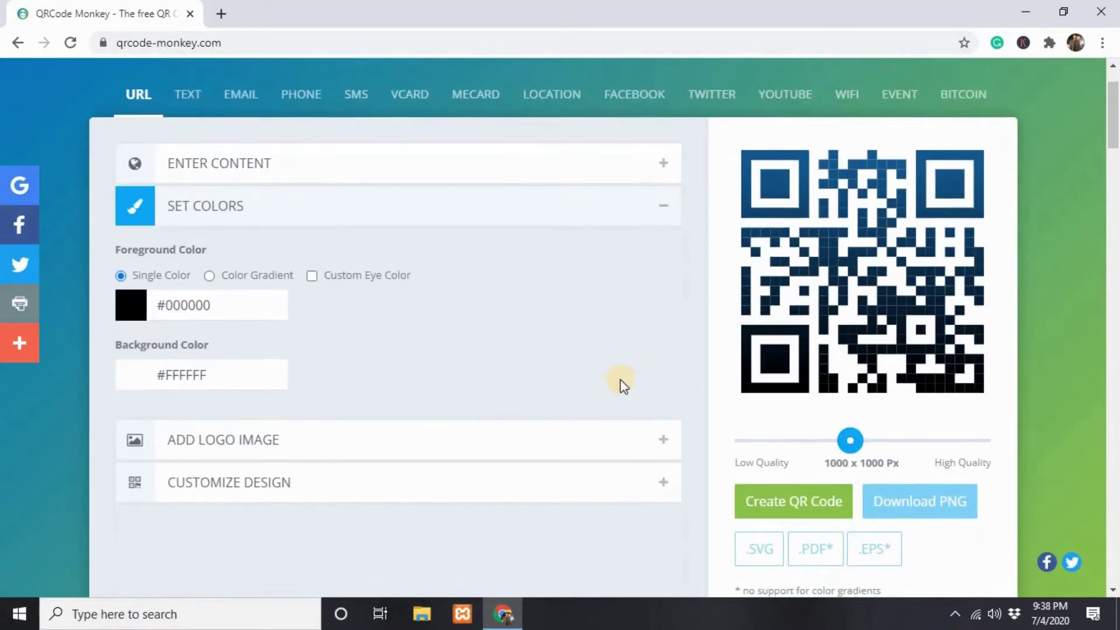
pyautogui.click(130, 304)
pyautogui.click(232, 338)
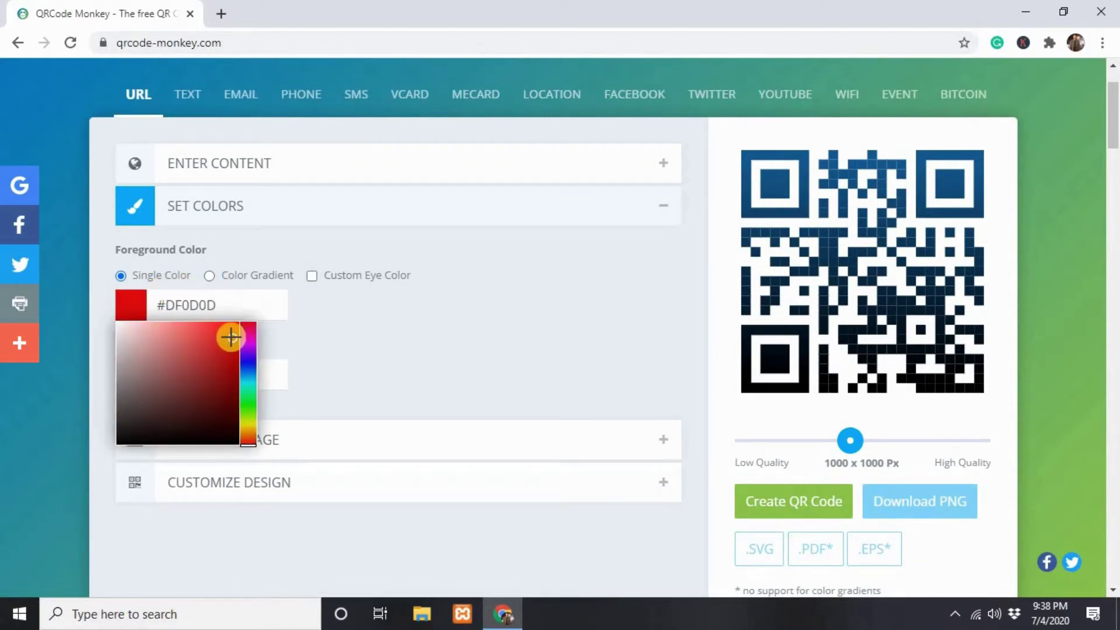
pyautogui.click(219, 381)
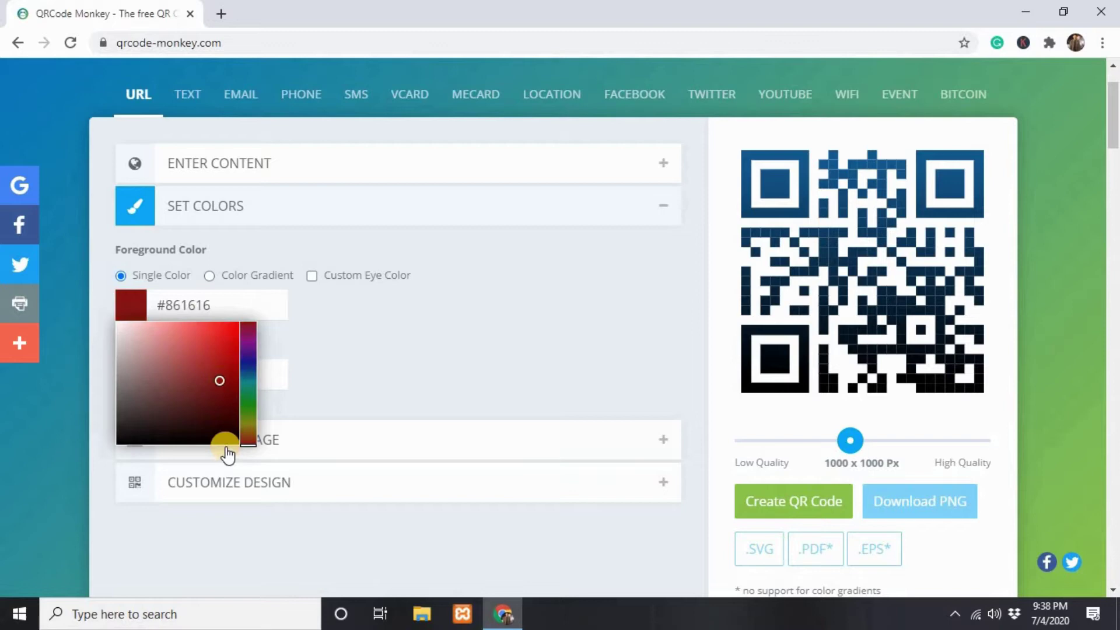
pyautogui.click(228, 438)
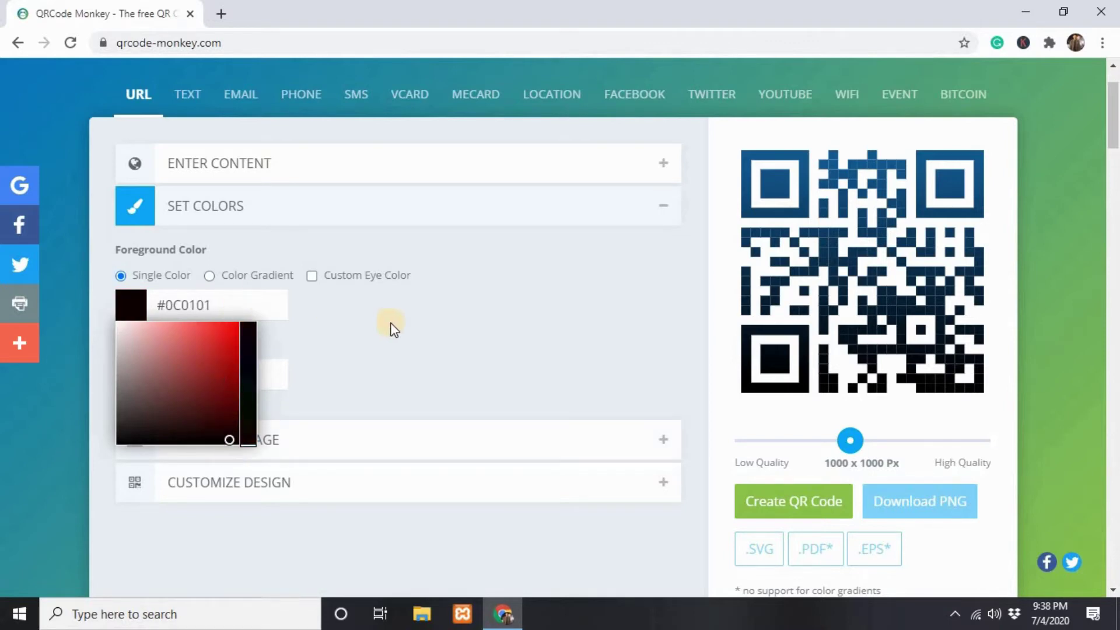
pyautogui.click(346, 289)
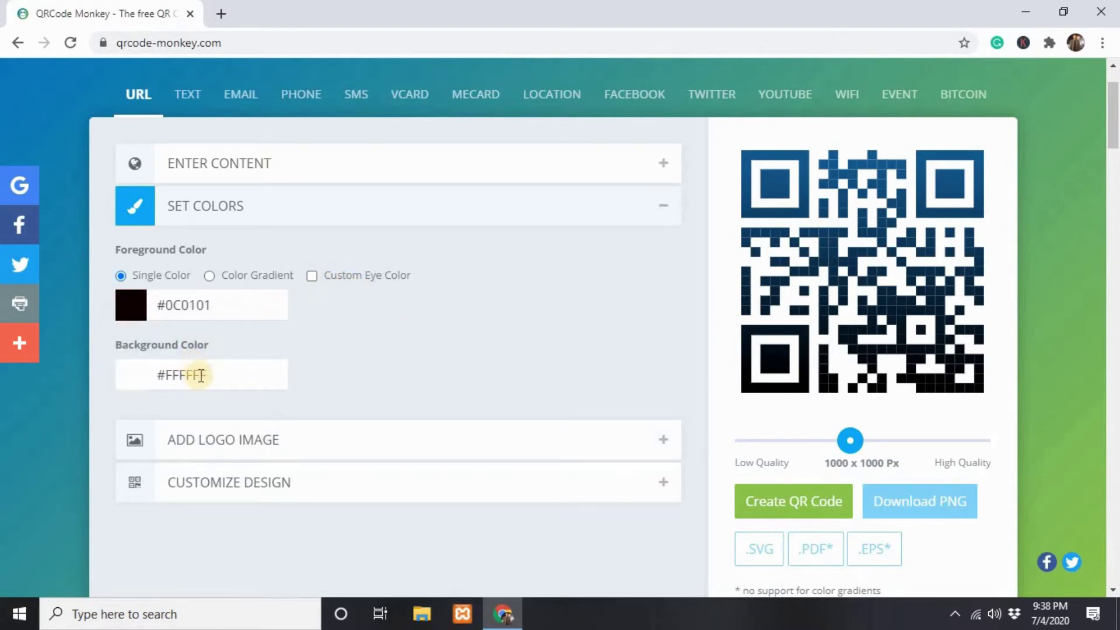
# - Look over the Add Logo Image and Customize Design options, then collapse both
pyautogui.click(642, 429)
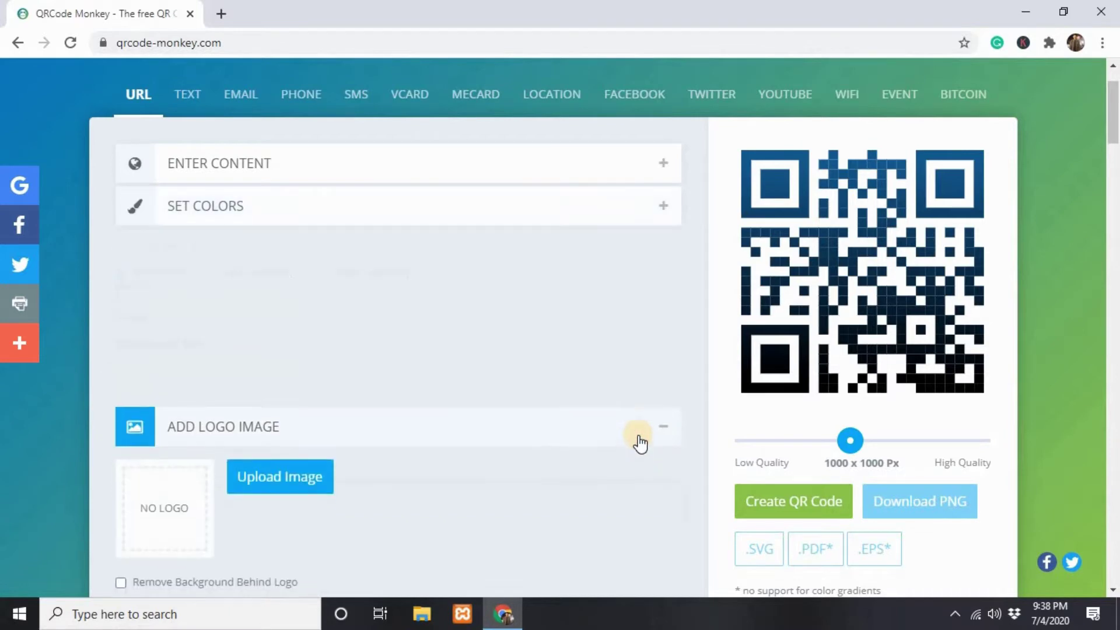
pyautogui.scroll(2, 610, 377)
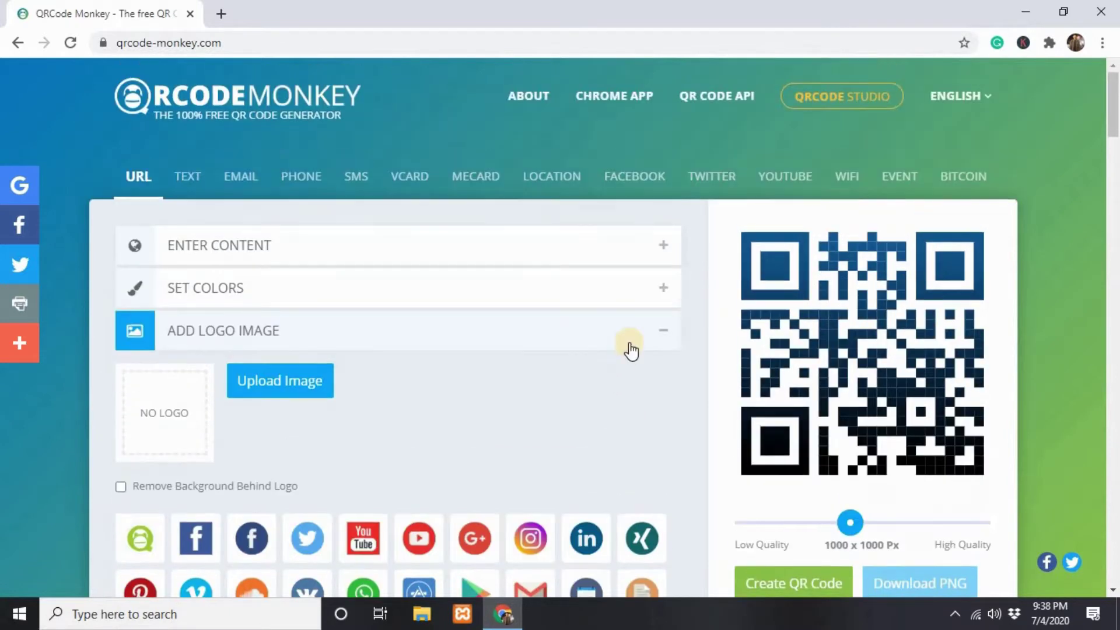
pyautogui.click(642, 337)
pyautogui.scroll(-2, 541, 350)
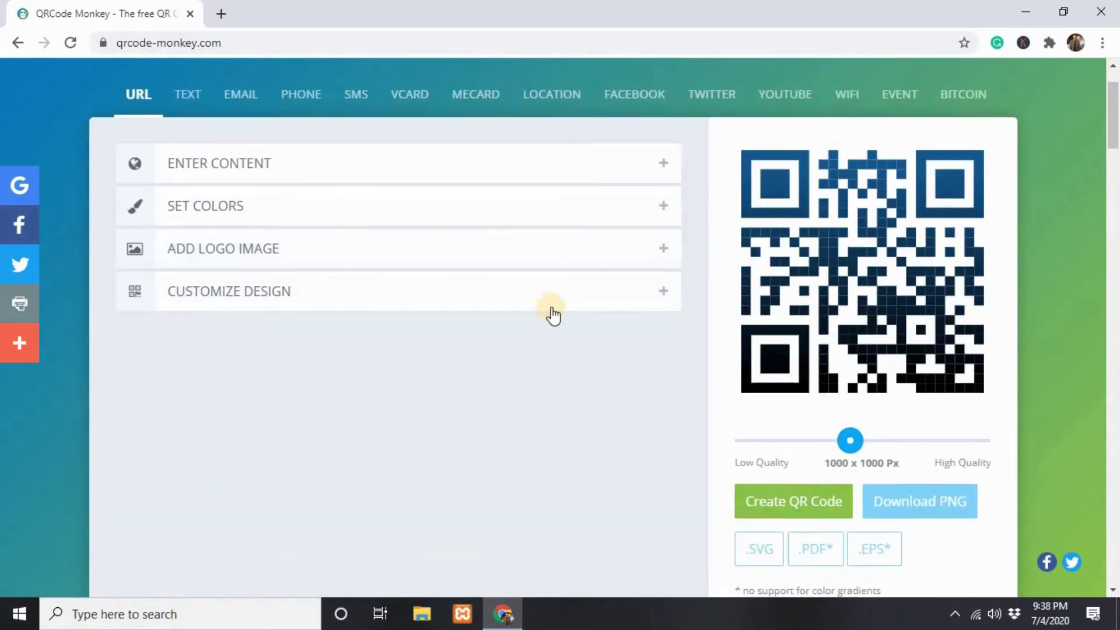
pyautogui.click(622, 298)
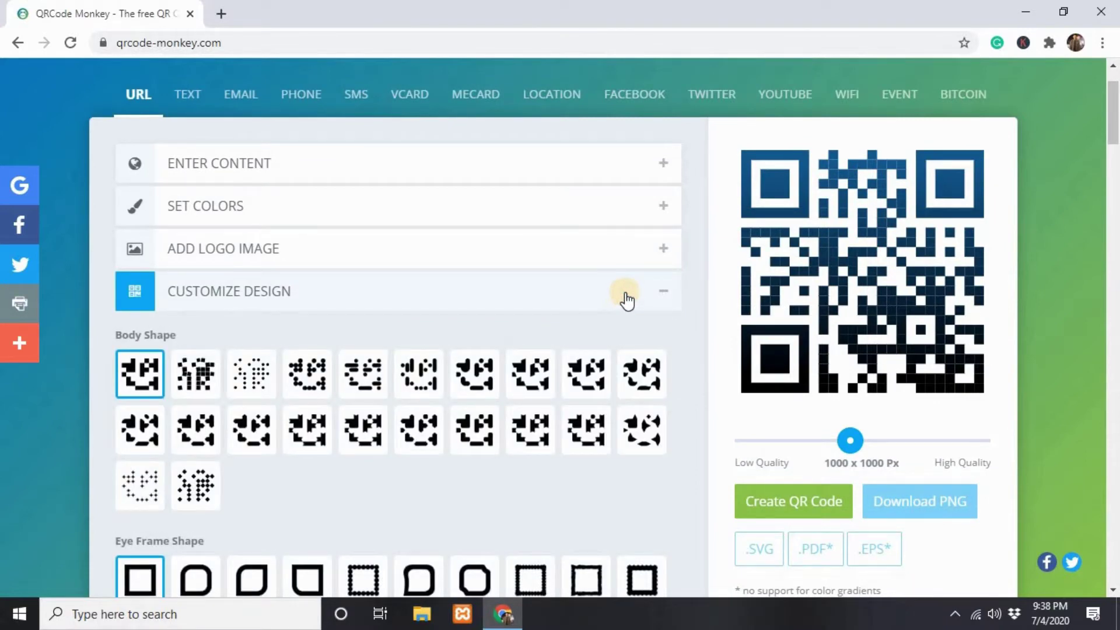
pyautogui.scroll(-2, 630, 295)
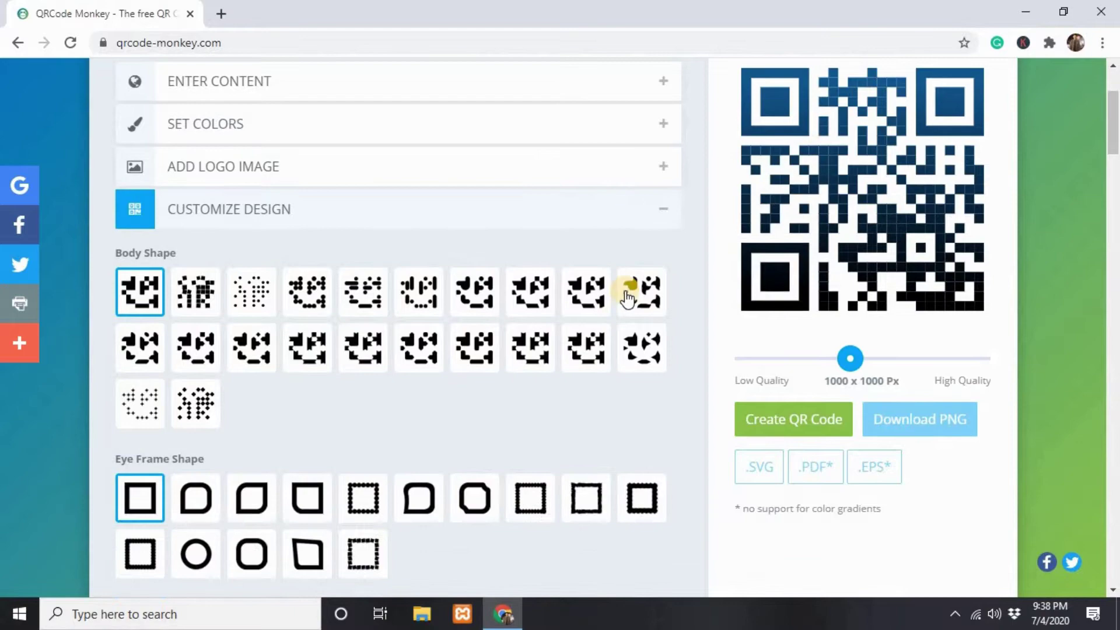
pyautogui.scroll(2, 629, 292)
pyautogui.click(623, 292)
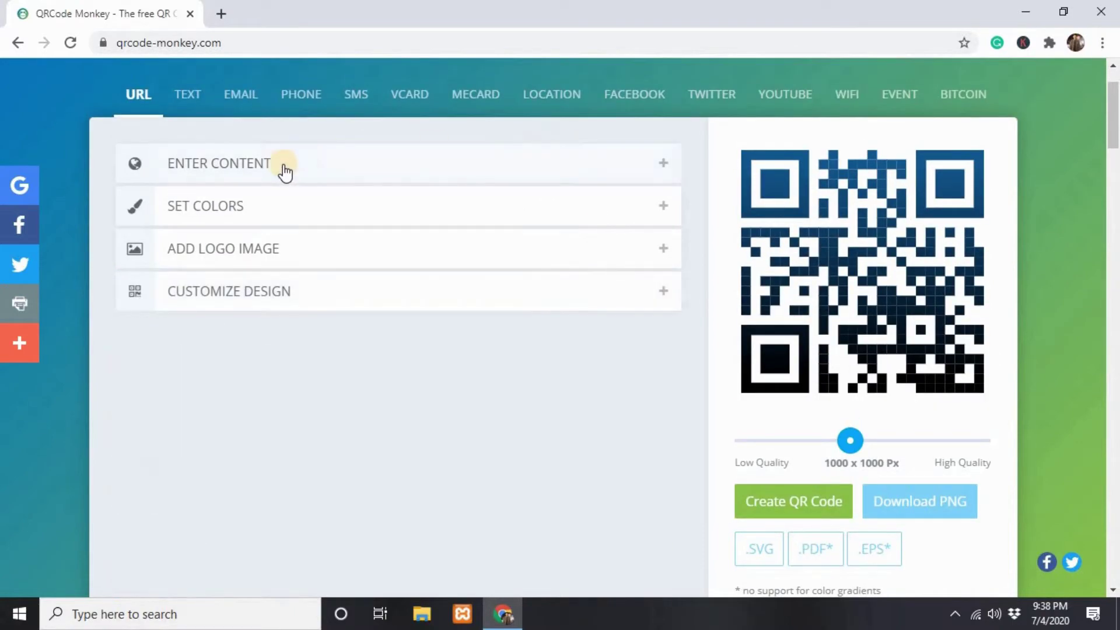
pyautogui.scroll(2, 274, 233)
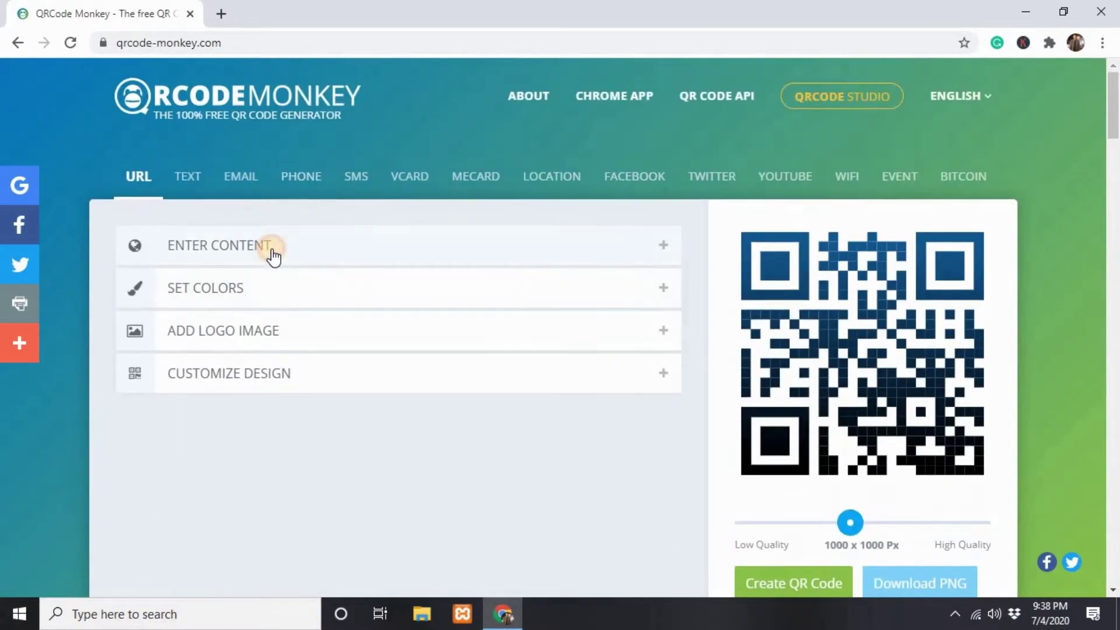
pyautogui.click(270, 255)
pyautogui.tripleClick(150, 318)
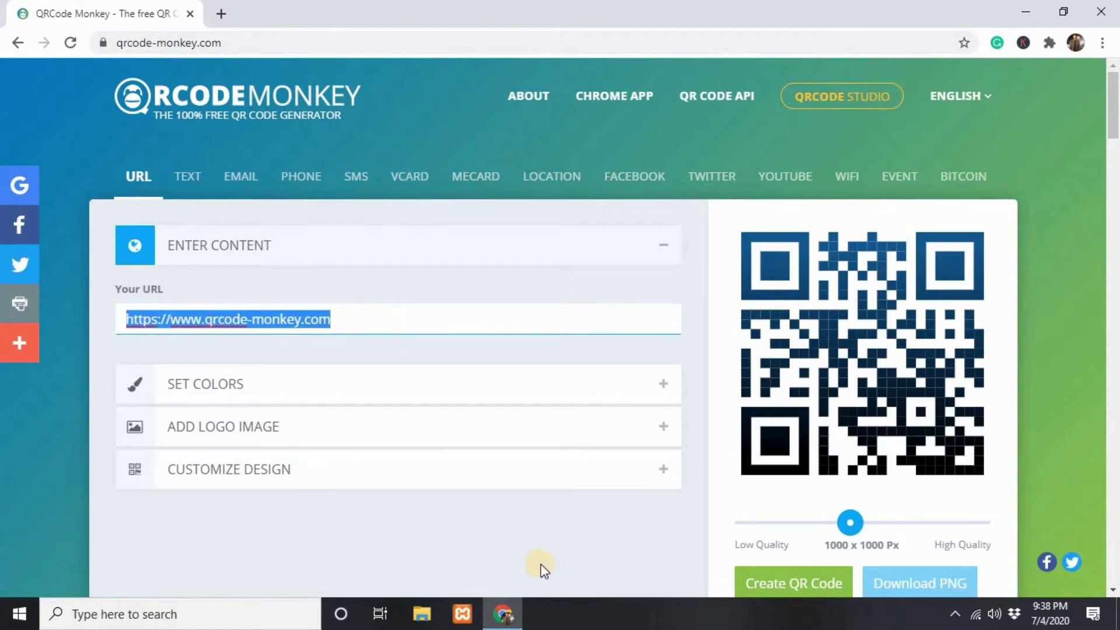
pyautogui.press('Right')
pyautogui.press('BackSpace')
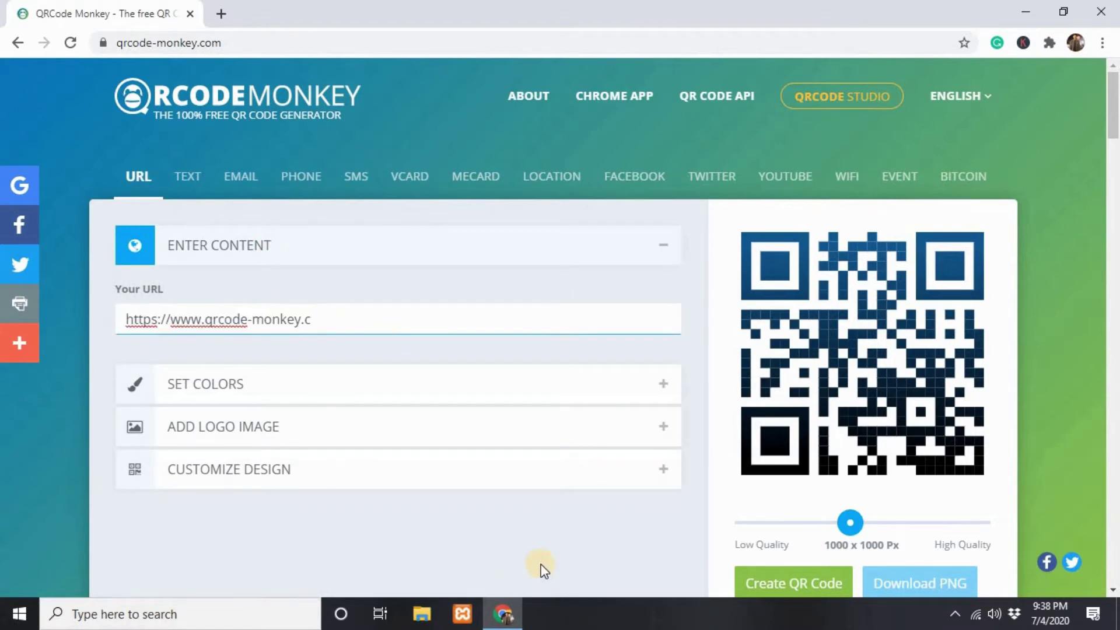
pyautogui.press('BackSpace')
pyautogui.press('BackSpace')
pyautogui.press('BackSpace')
pyautogui.write('youtube.')
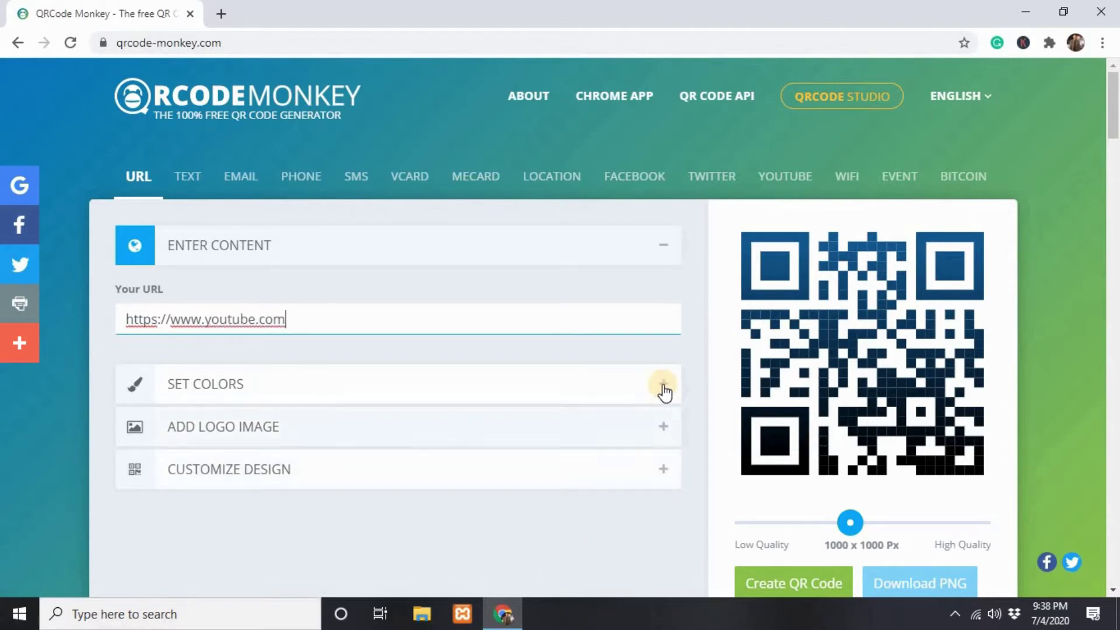
# - Set the foreground colour to red #E60F0F
pyautogui.click(663, 384)
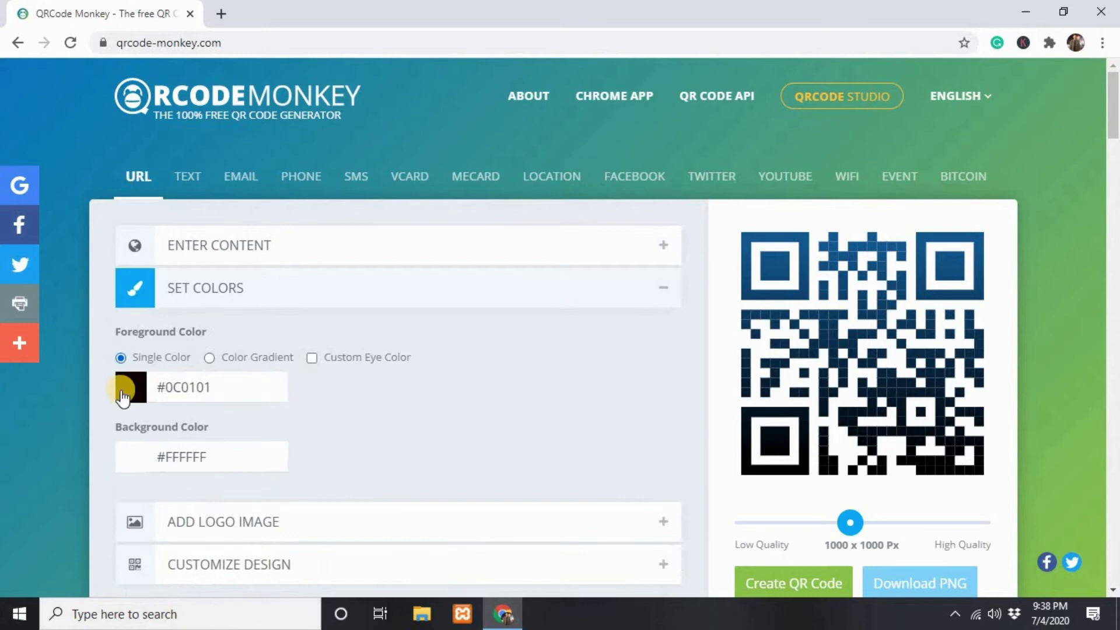
pyautogui.click(128, 387)
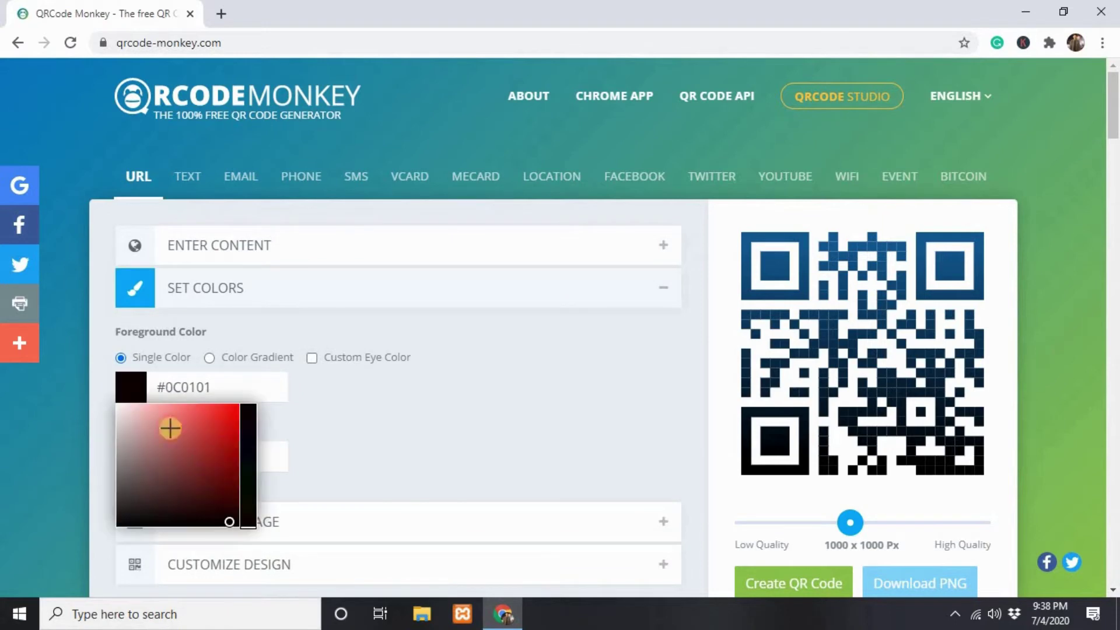
pyautogui.click(230, 417)
pyautogui.click(458, 394)
pyautogui.scroll(-3, 330, 397)
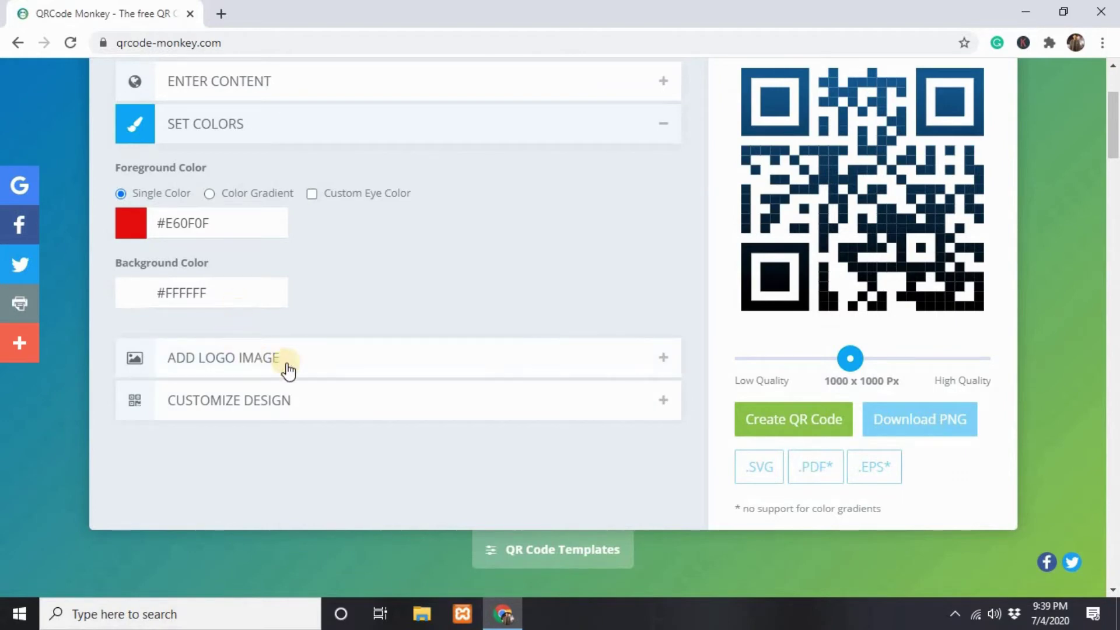
# - Choose the YouTube gallery logo, cancelling the image upload dialog without uploading
pyautogui.click(660, 363)
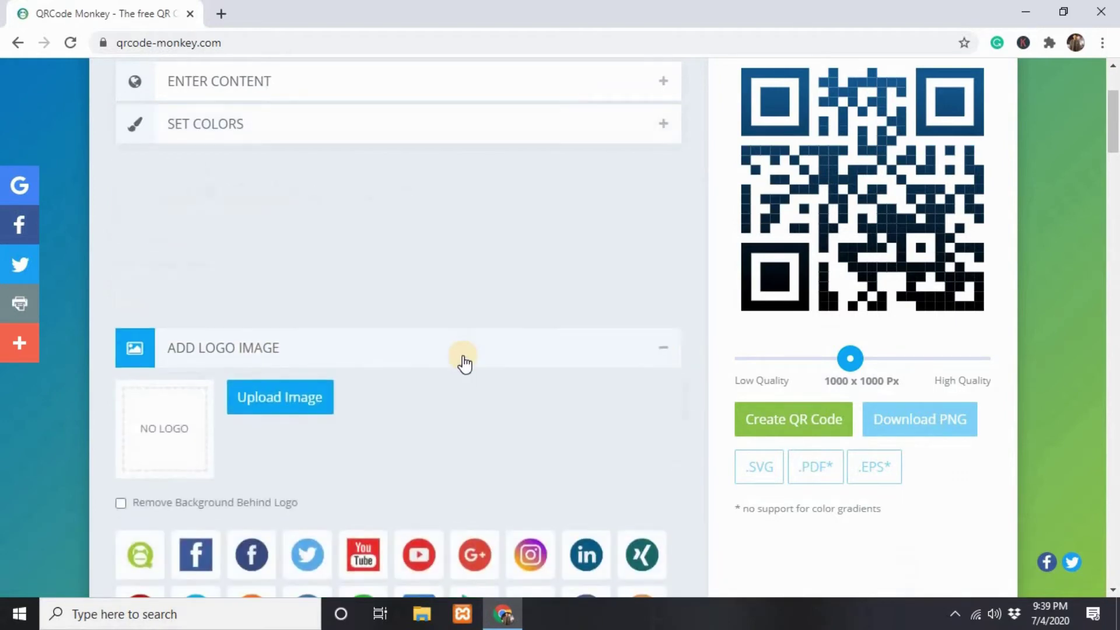
pyautogui.scroll(-5, 443, 344)
pyautogui.click(374, 235)
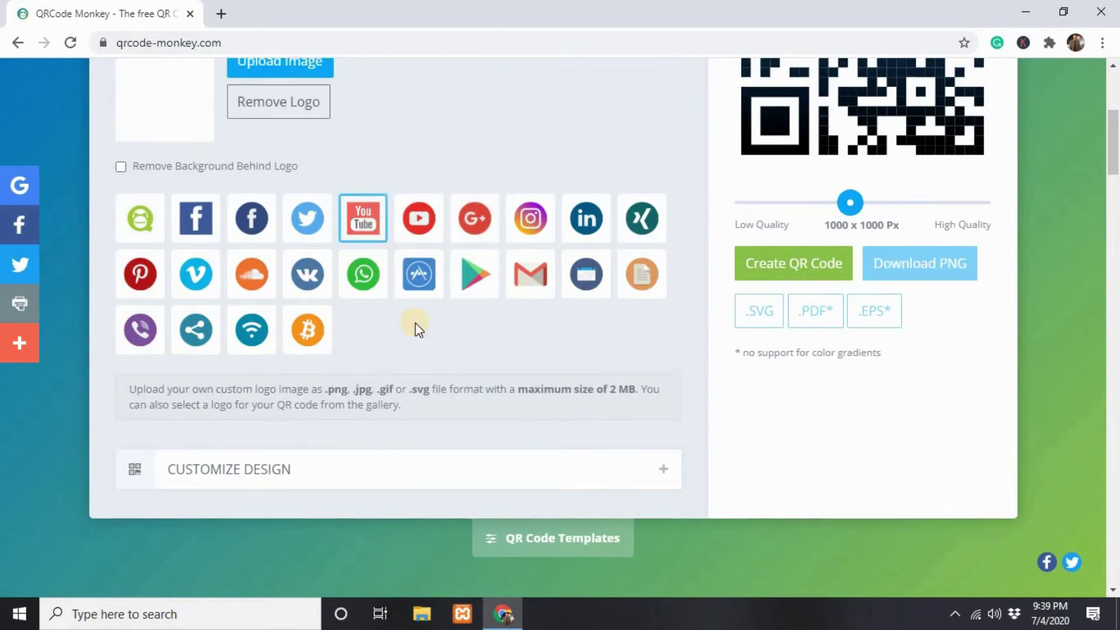
pyautogui.scroll(1, 409, 321)
pyautogui.scroll(2, 362, 291)
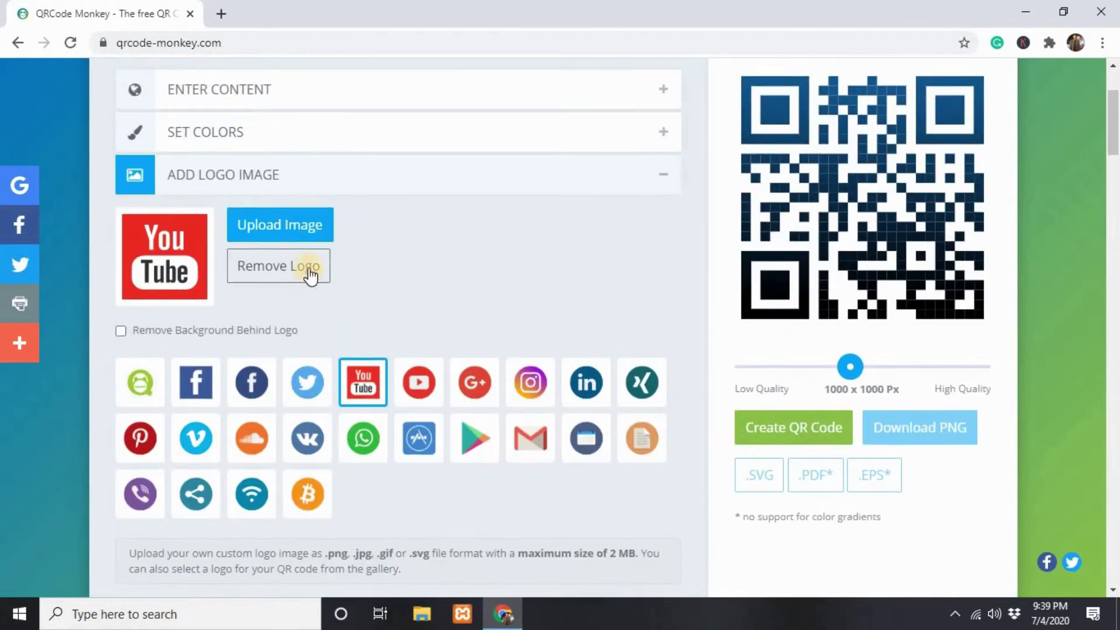
pyautogui.click(320, 231)
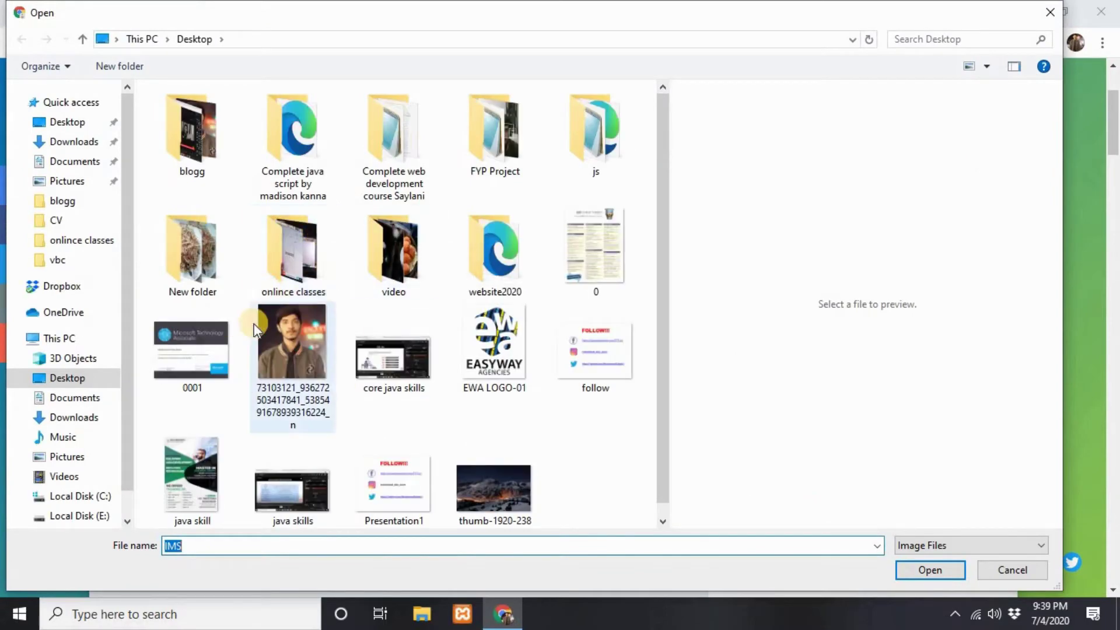
pyautogui.click(1050, 11)
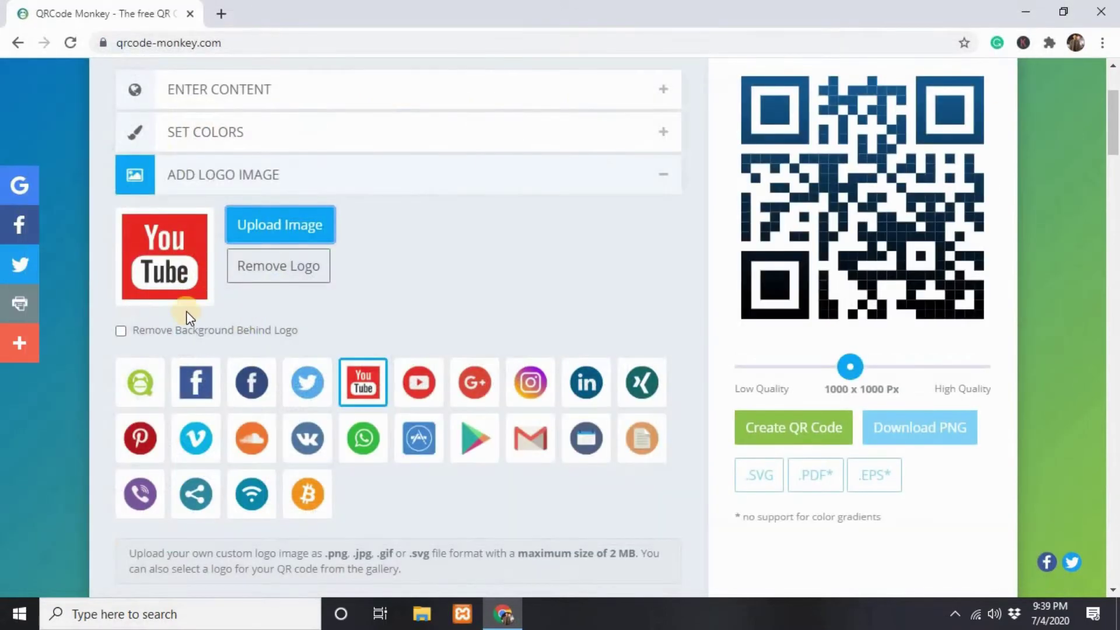
pyautogui.scroll(-3, 370, 321)
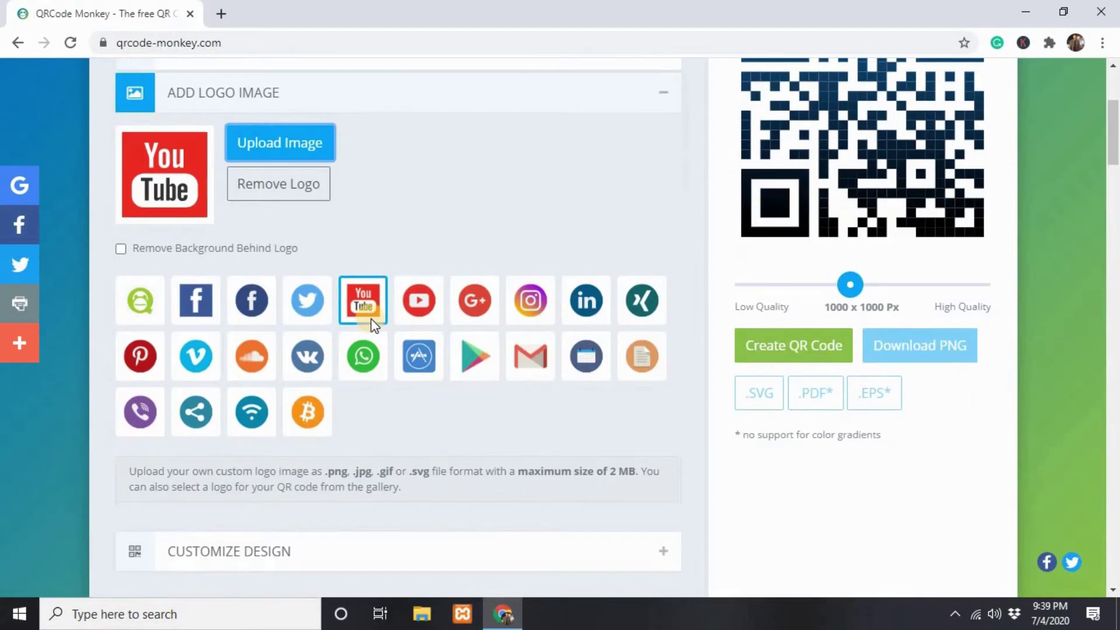
# - Pick a new eye frame shape and a rounded eye ball shape in Customize Design
pyautogui.click(371, 470)
pyautogui.scroll(-8, 374, 411)
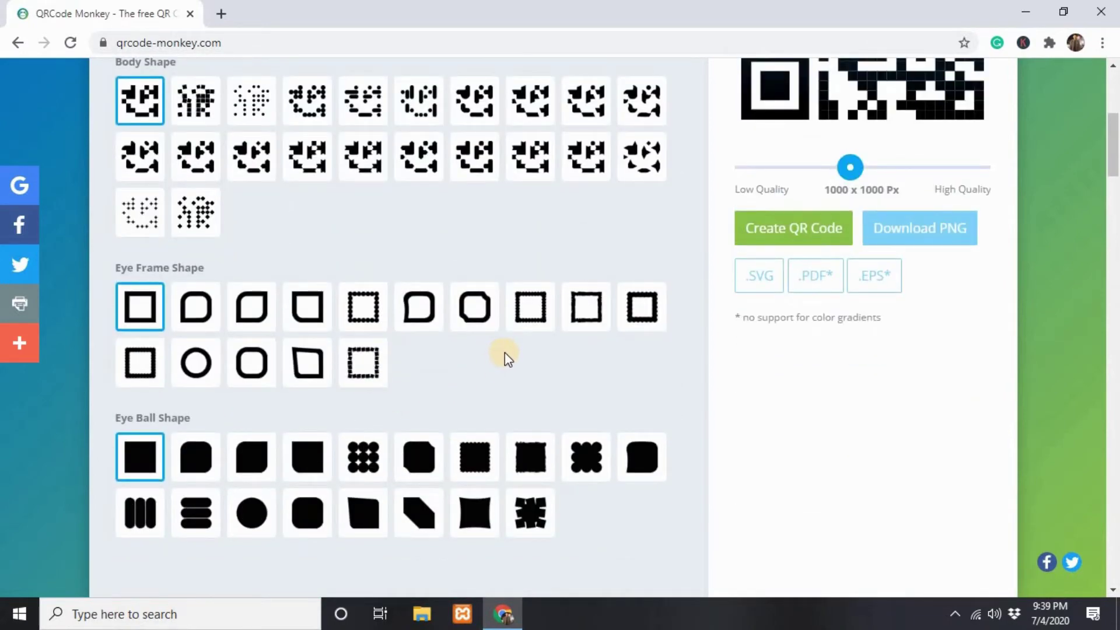
pyautogui.click(583, 302)
pyautogui.scroll(1, 576, 337)
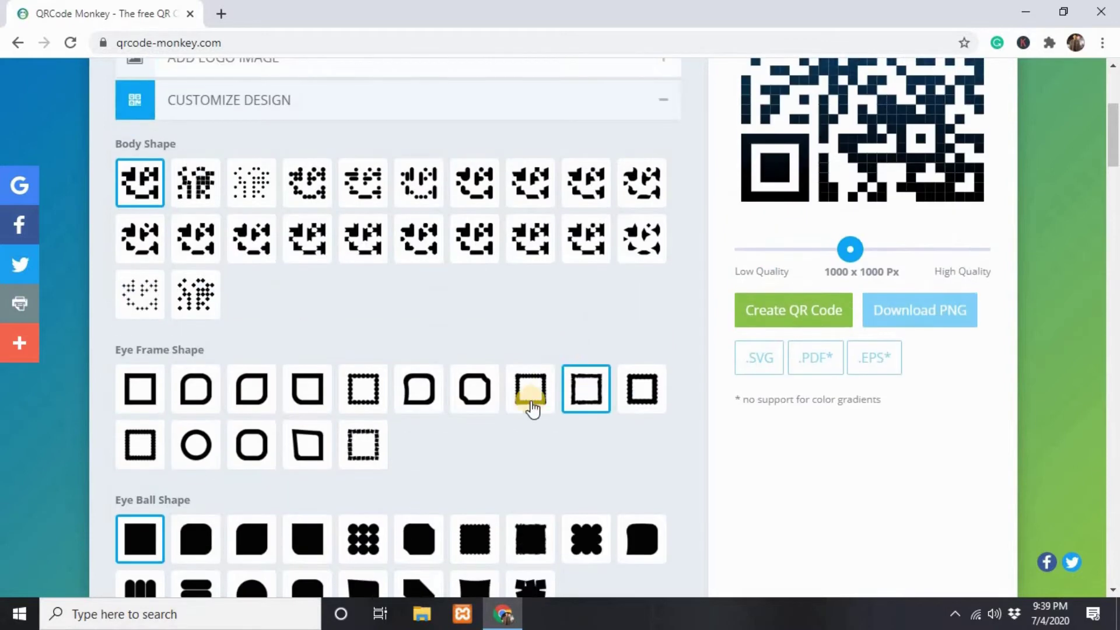
pyautogui.click(642, 538)
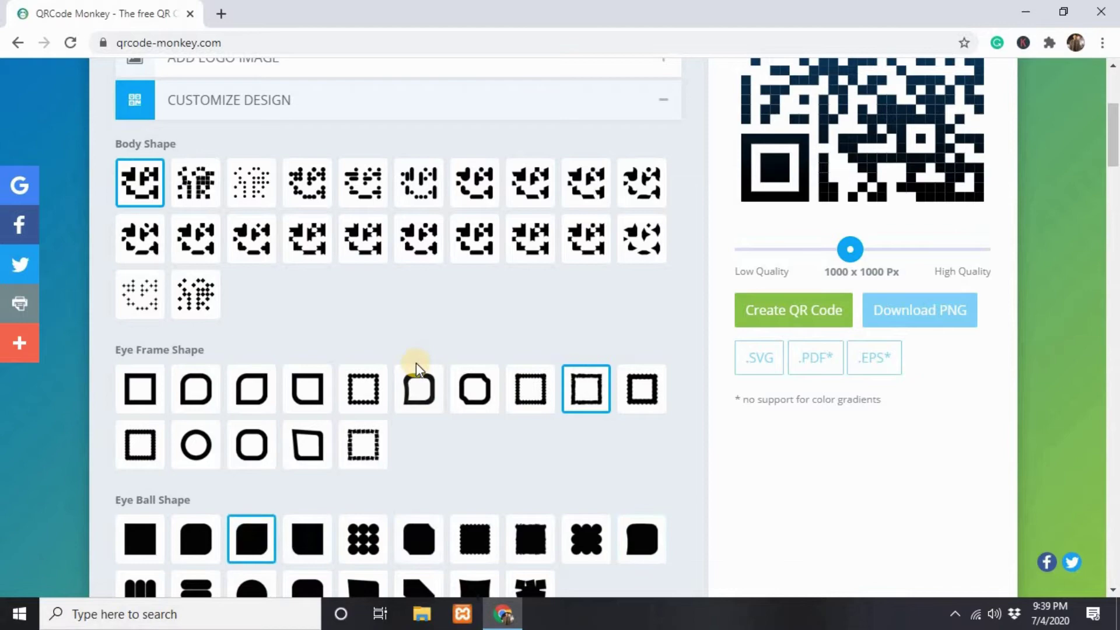
pyautogui.scroll(-4, 402, 385)
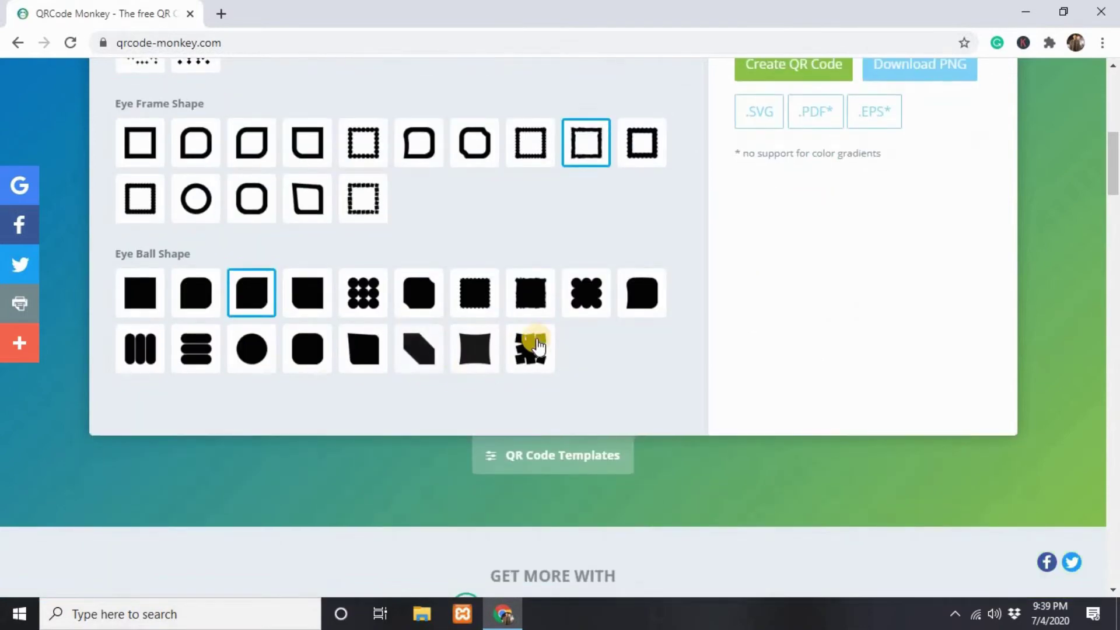
pyautogui.scroll(5, 532, 342)
pyautogui.scroll(2, 539, 337)
pyautogui.scroll(1, 542, 343)
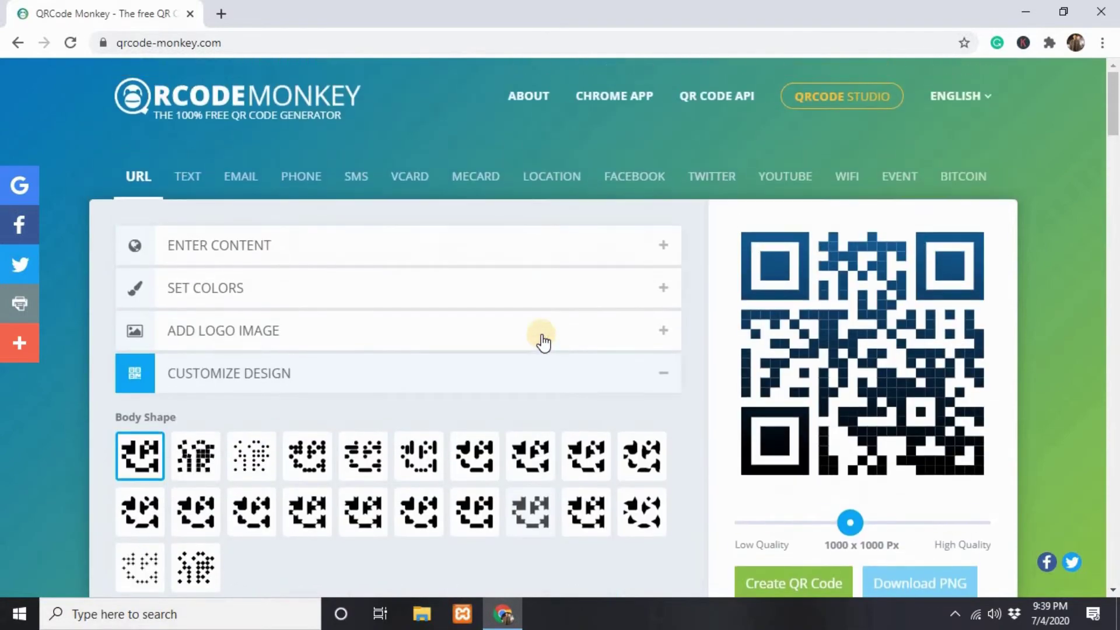
pyautogui.click(371, 251)
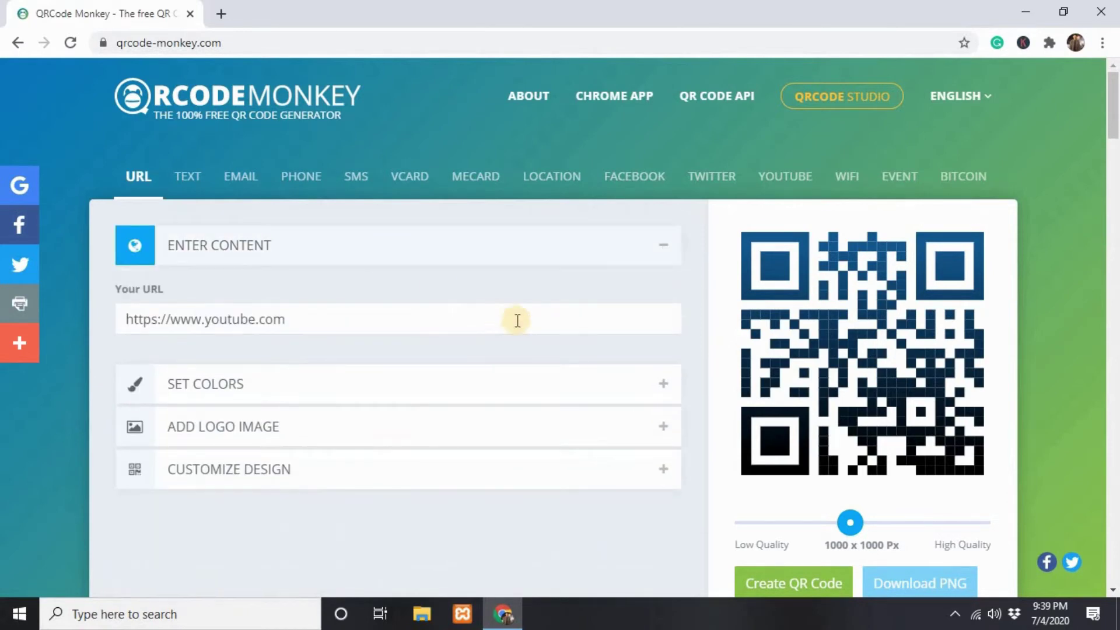
pyautogui.scroll(-3, 758, 417)
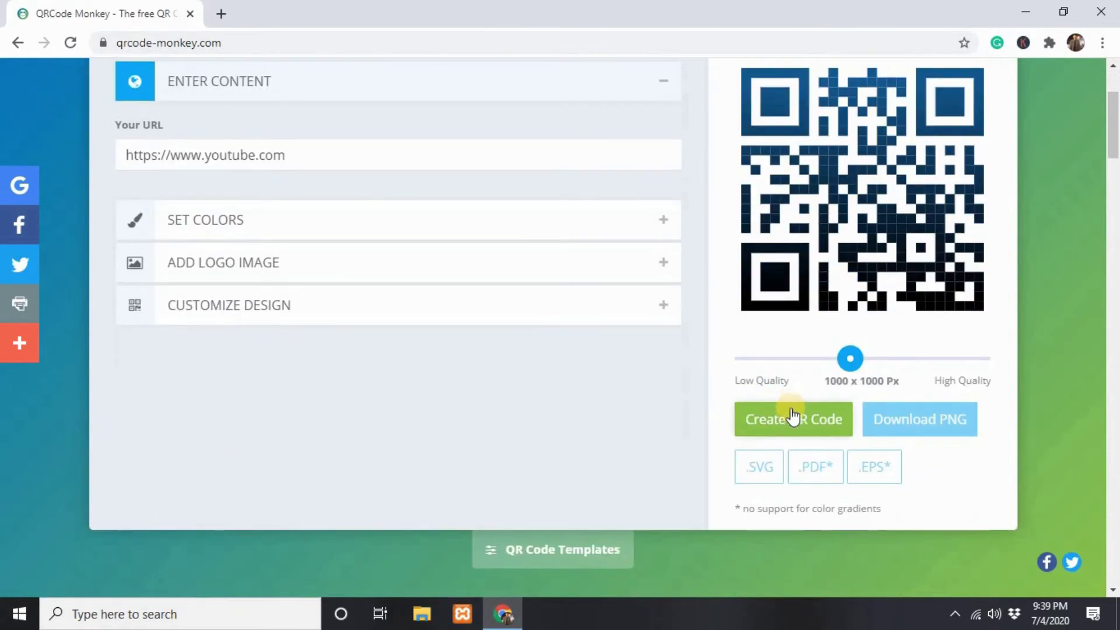
pyautogui.click(769, 421)
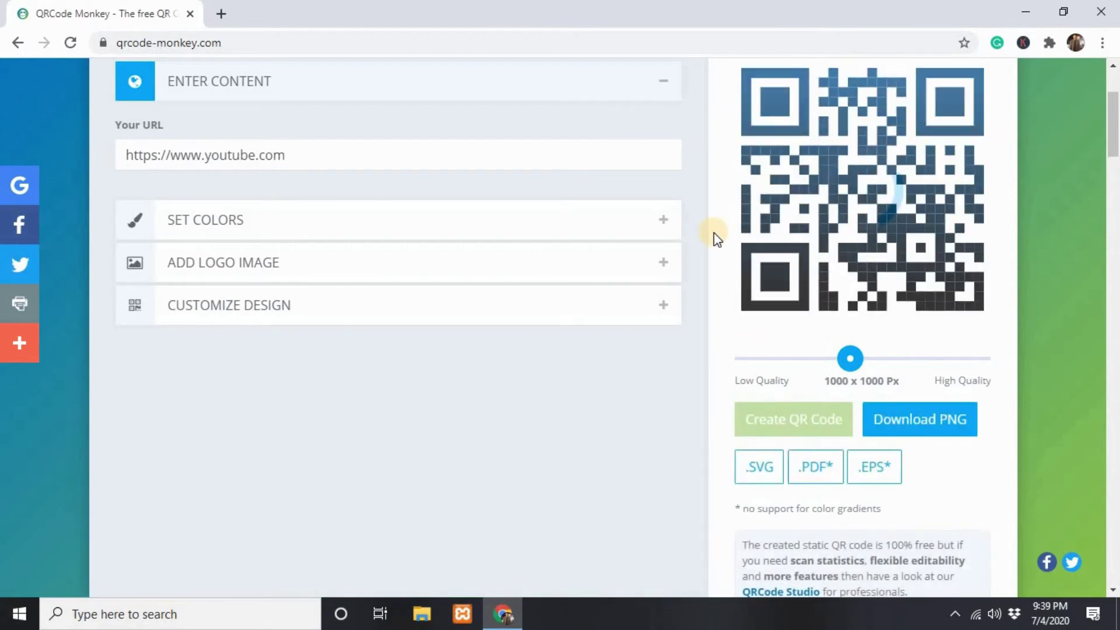
pyautogui.scroll(2, 814, 250)
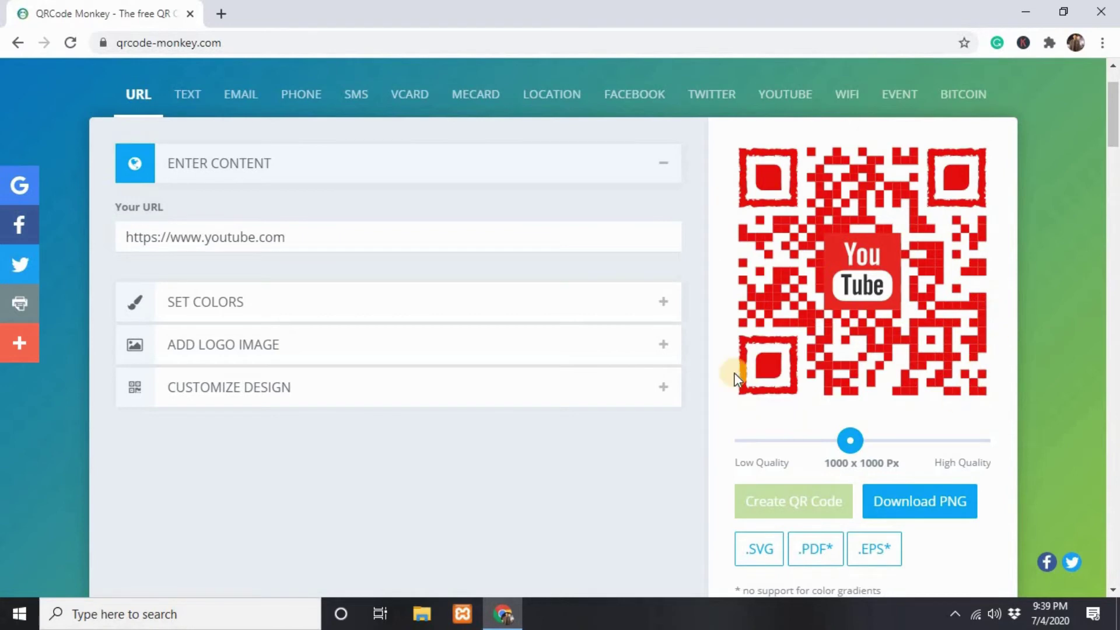
# - Switch to a new body pattern and rounded eye frames, then recreate the code
pyautogui.click(309, 394)
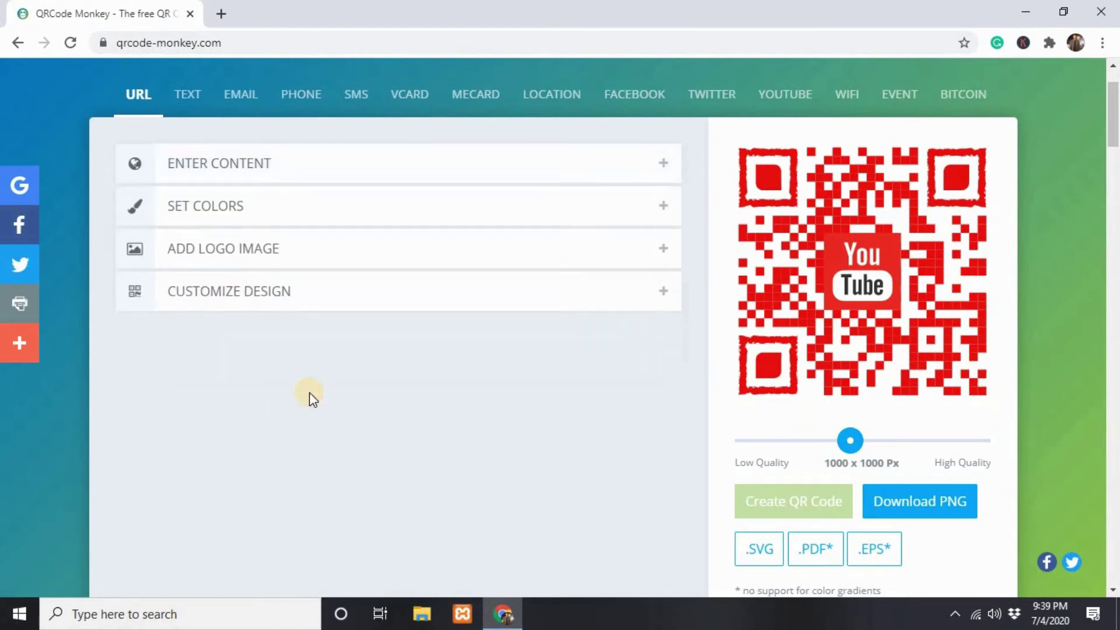
pyautogui.click(654, 299)
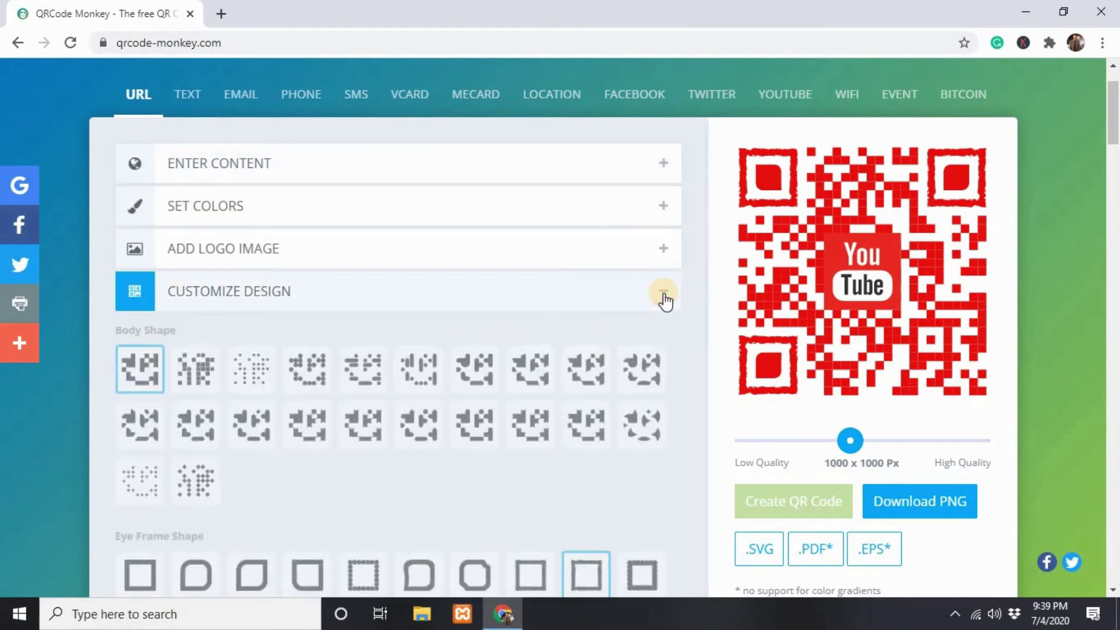
pyautogui.click(433, 435)
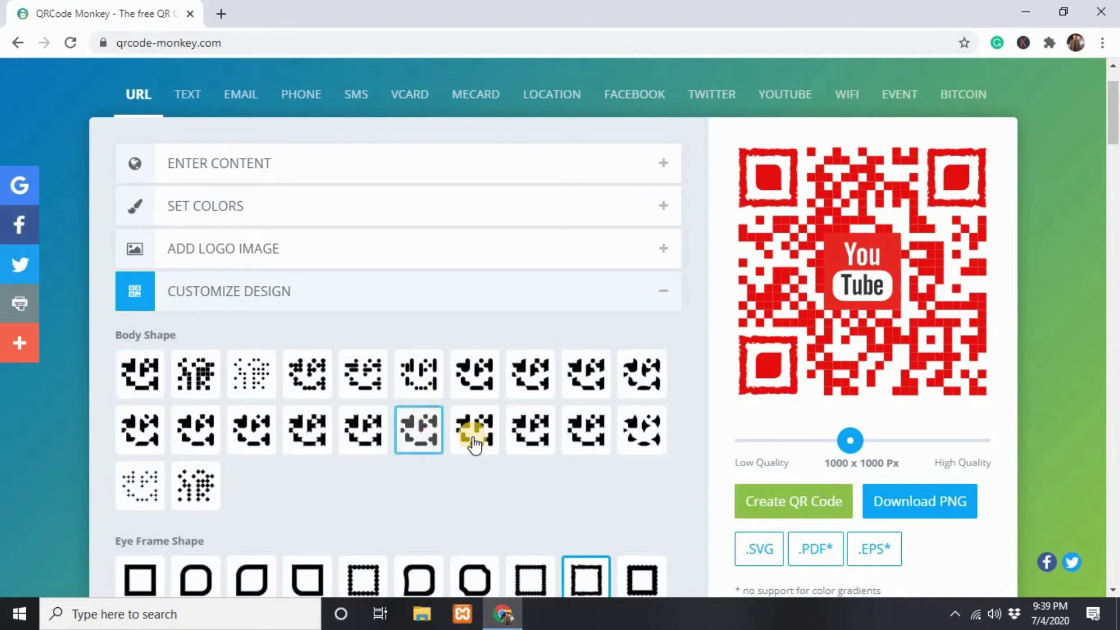
pyautogui.scroll(-1, 495, 446)
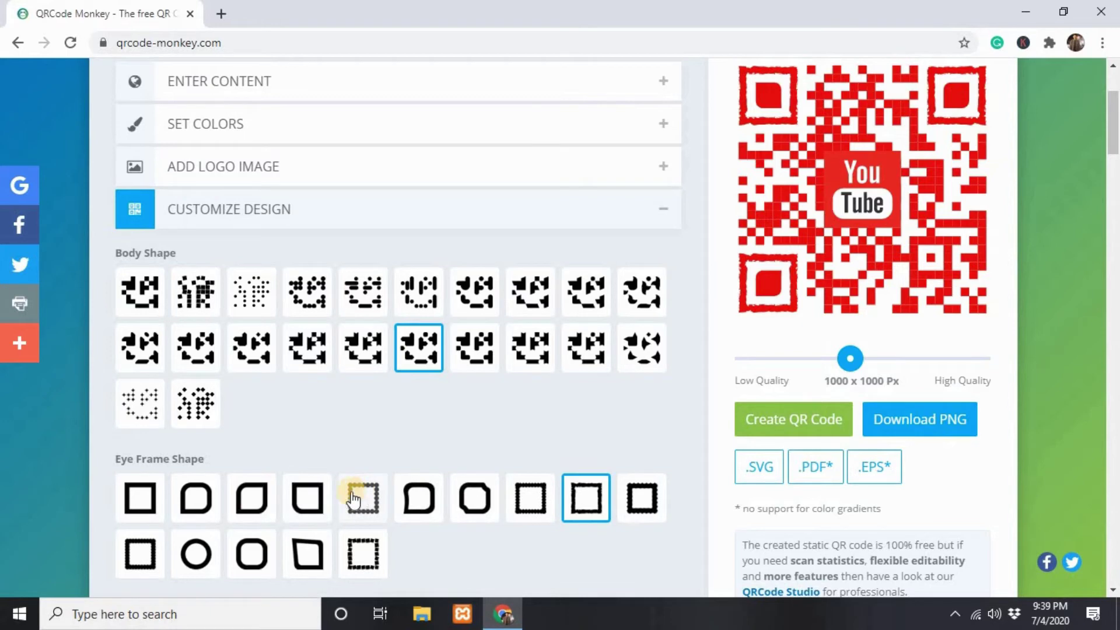
pyautogui.click(249, 496)
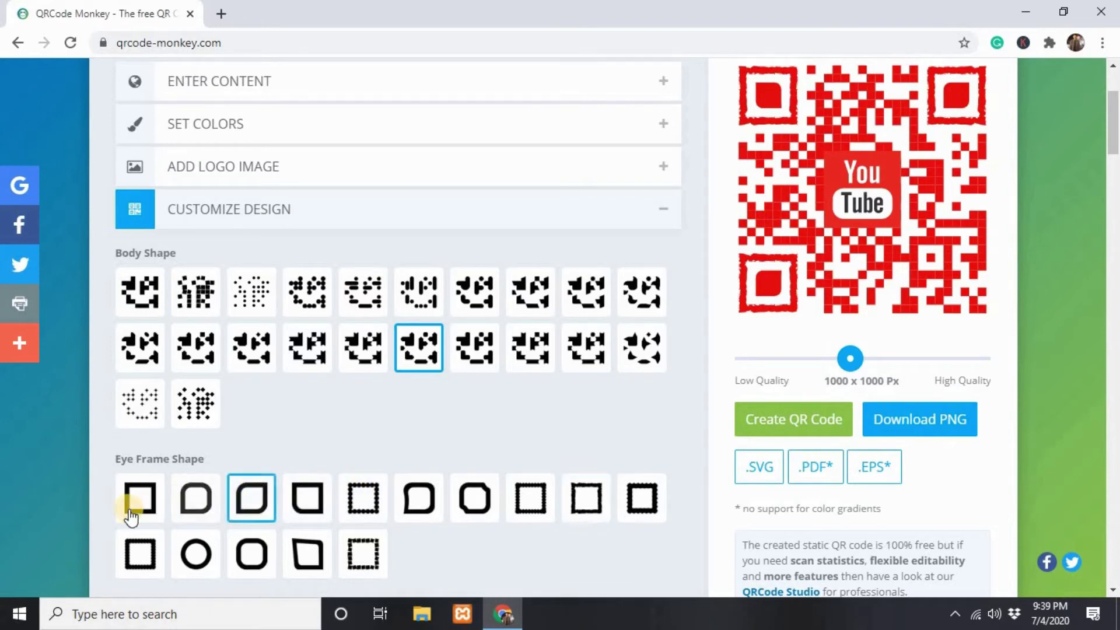
pyautogui.click(787, 427)
pyautogui.scroll(1, 568, 379)
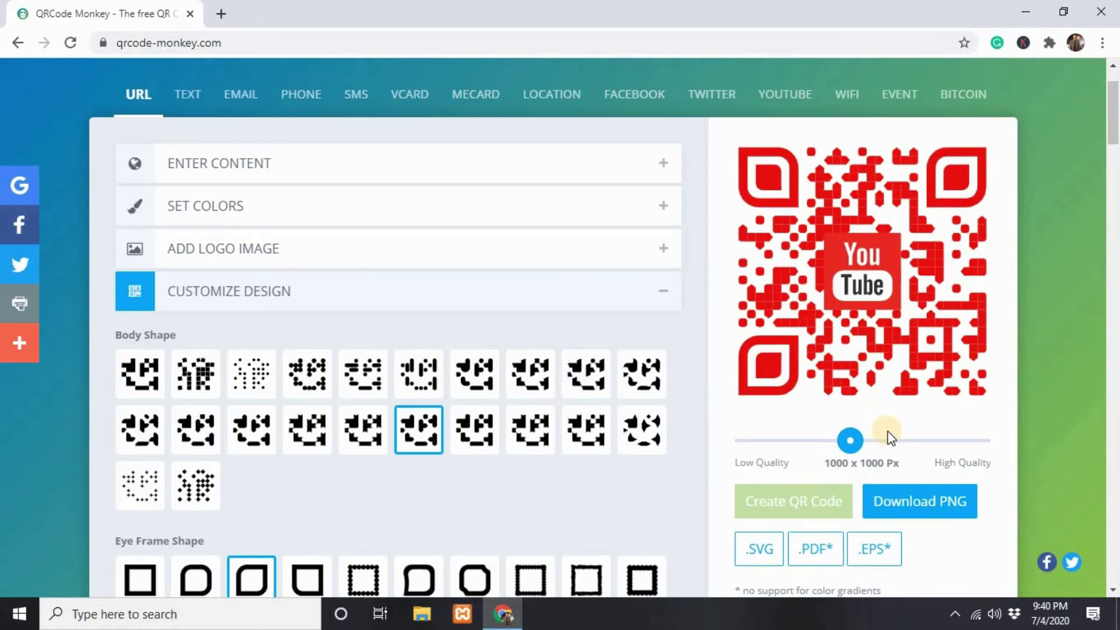
# - Recreate the code at 2000 x 2000 Px High Quality and save it as a PNG
pyautogui.click(910, 506)
pyautogui.moveTo(853, 446); pyautogui.dragTo(1000, 442)
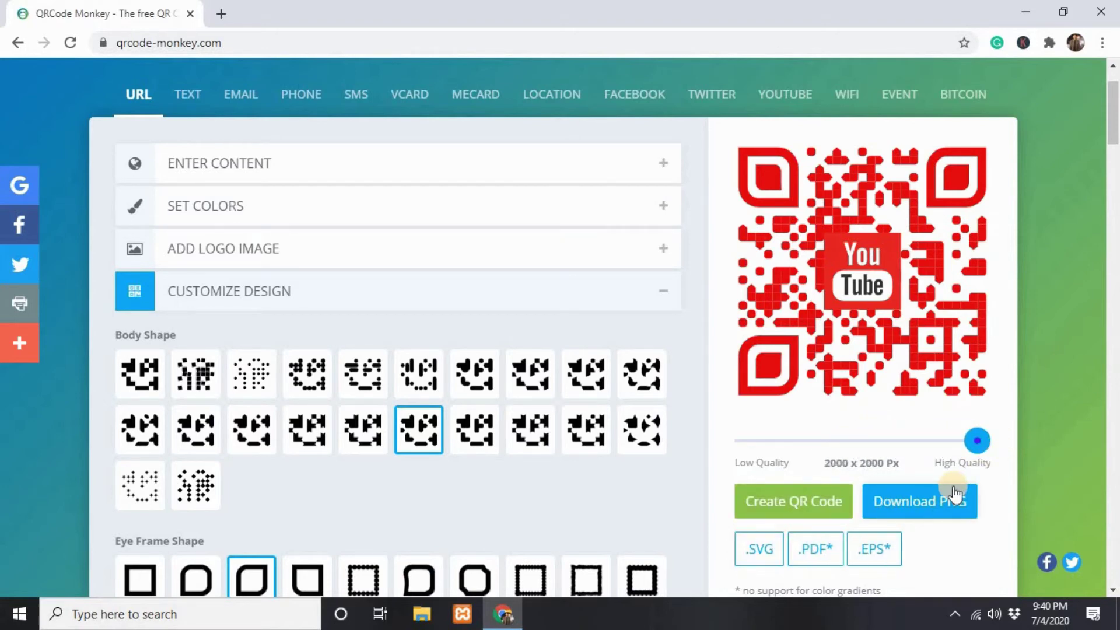
pyautogui.click(812, 497)
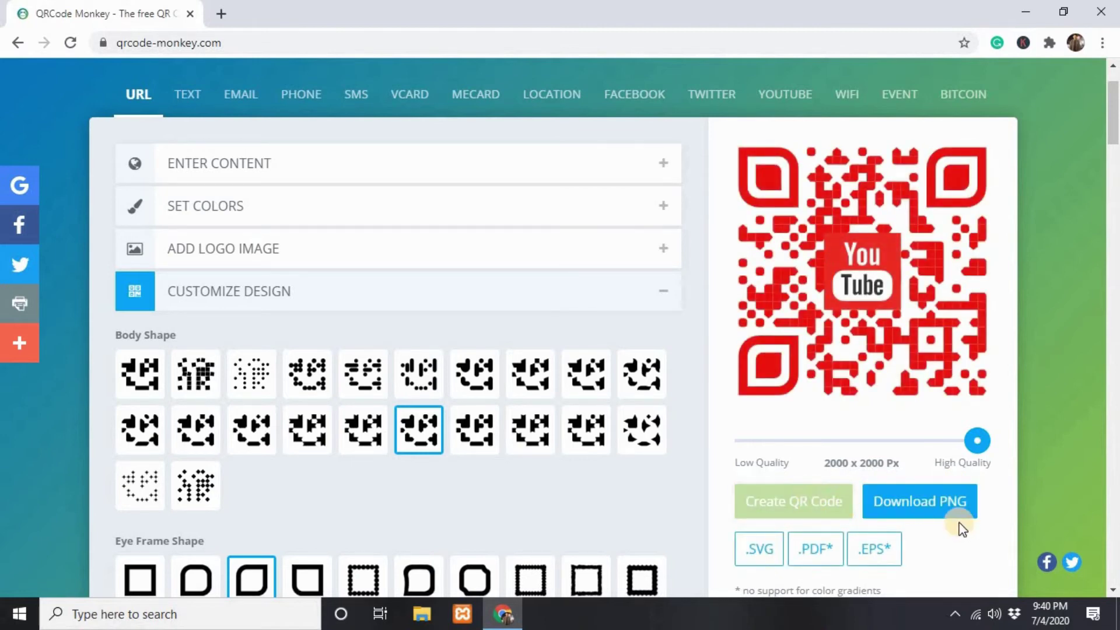
pyautogui.click(927, 509)
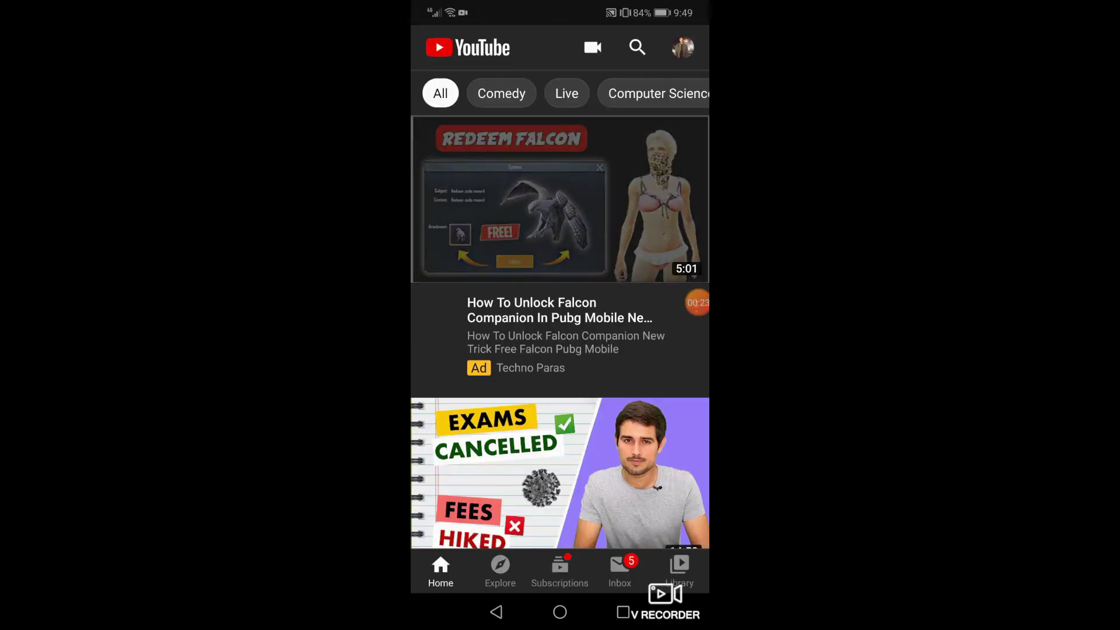
# - Swipe down through the YouTube home feed to view more recommended videos
pyautogui.scroll(-10, 560, 285)
pyautogui.scroll(-7, 560, 286)
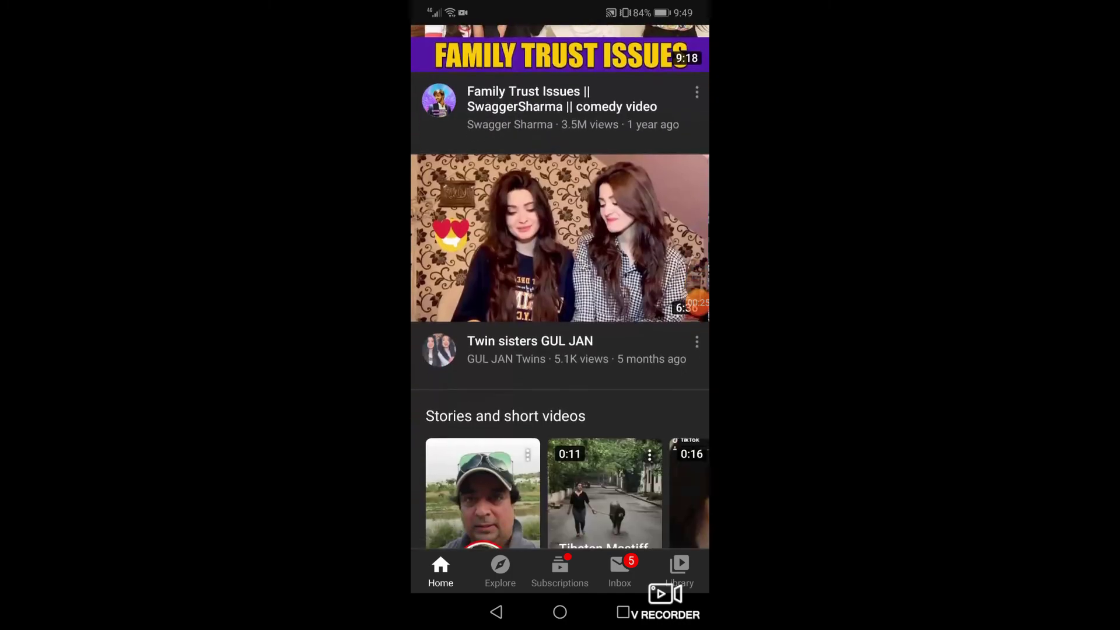
pyautogui.scroll(-3, 560, 287)
pyautogui.scroll(-5, 560, 287)
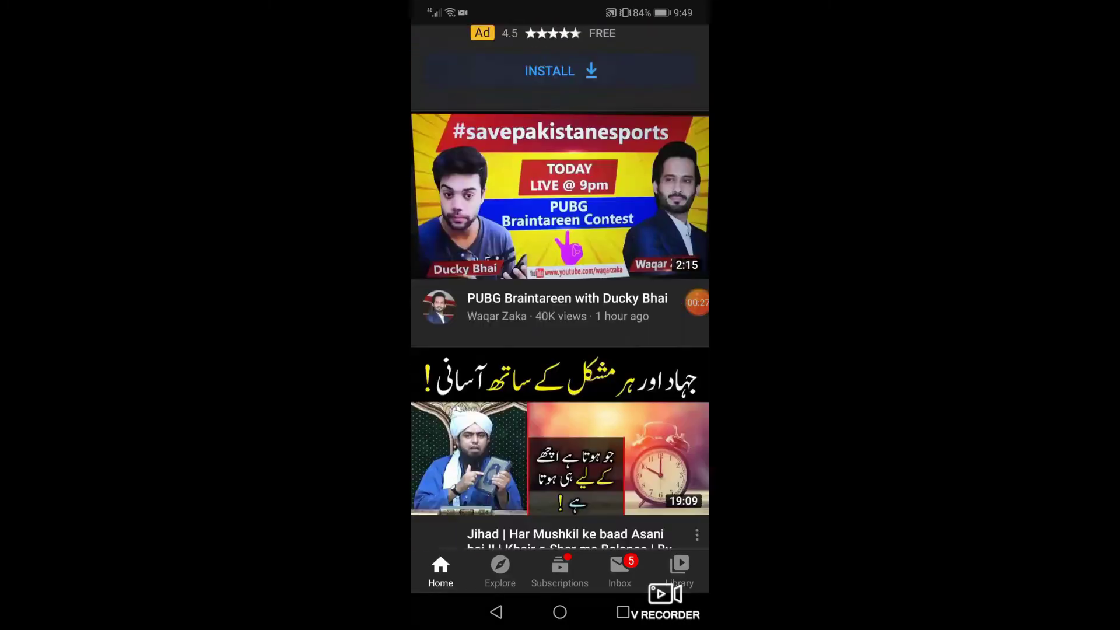
pyautogui.scroll(-4, 560, 287)
pyautogui.scroll(-4, 560, 287)
pyautogui.scroll(-1, 560, 287)
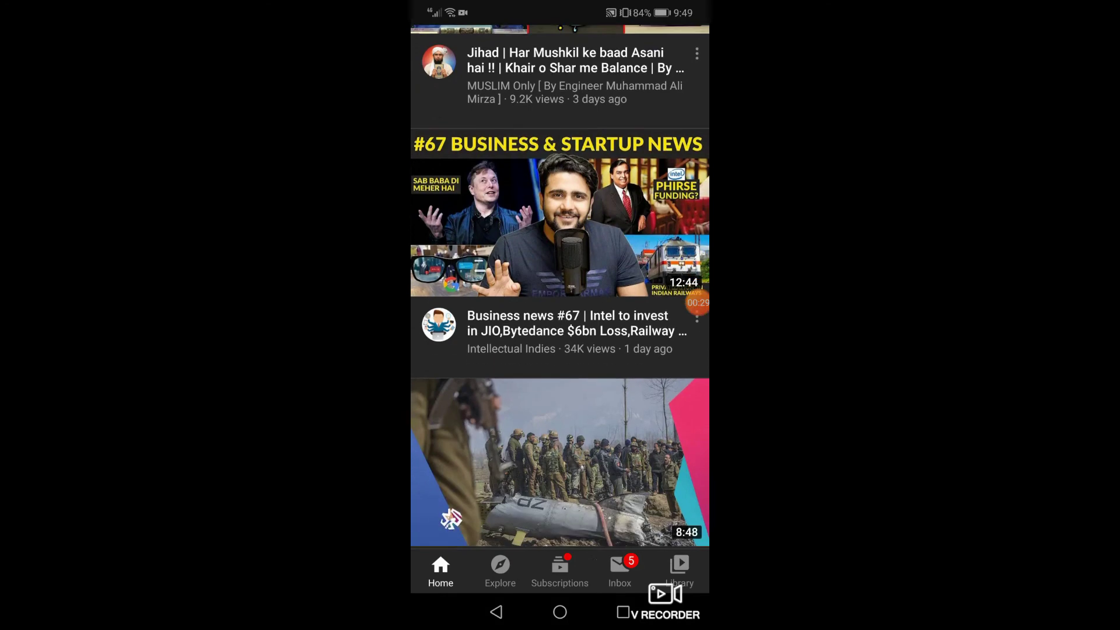
pyautogui.scroll(-5, 560, 287)
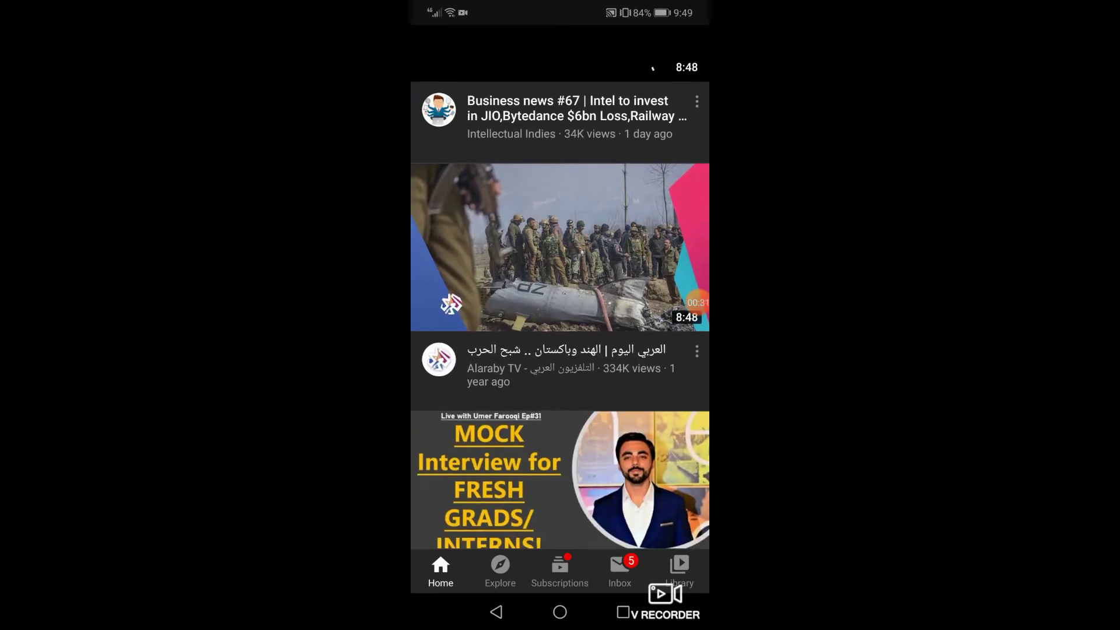